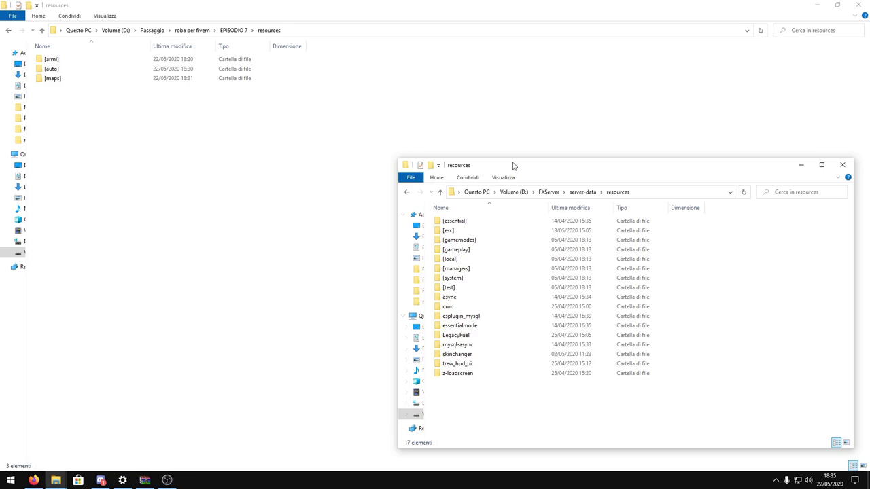
Examine the contents of the EPISODIO 7 folder, including its ADD-ON and maps subfolders
{"action": "left_click", "coordinate": [305, 4]}
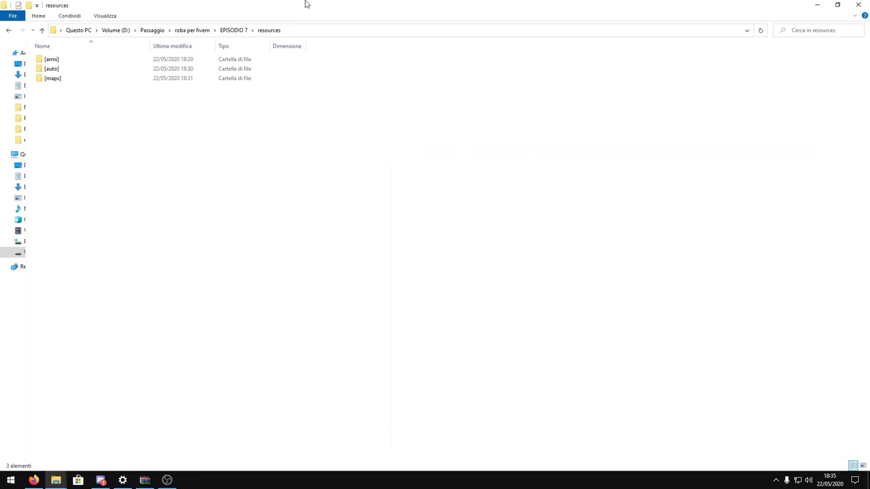
{"action": "left_click", "coordinate": [42, 31]}
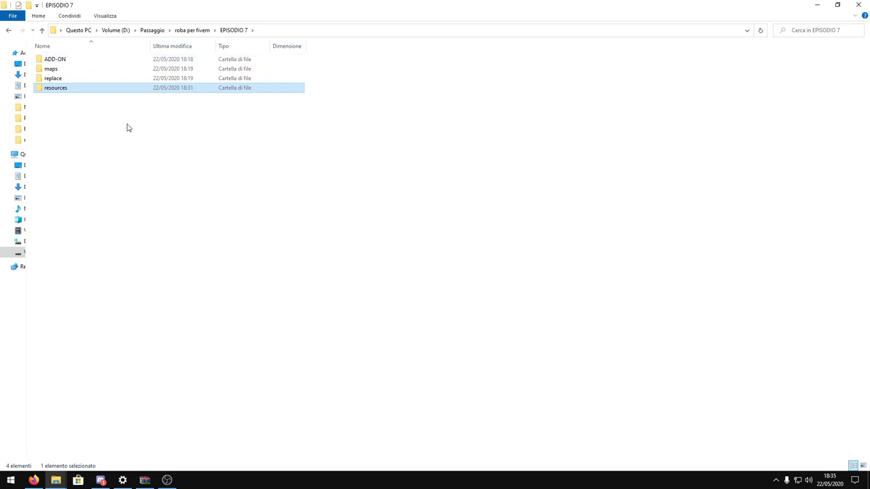
{"action": "mouse_move", "coordinate": [71, 84]}
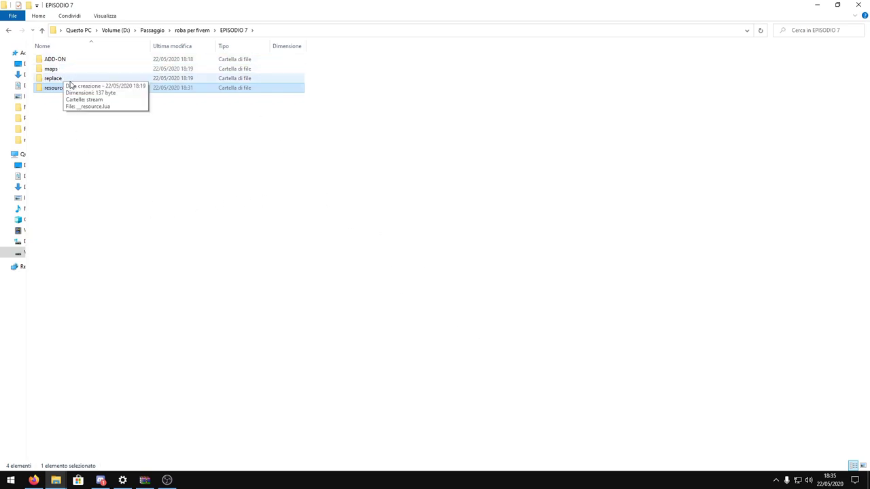
{"action": "left_click_drag", "start_coordinate": [328, 91], "coordinate": [283, 57]}
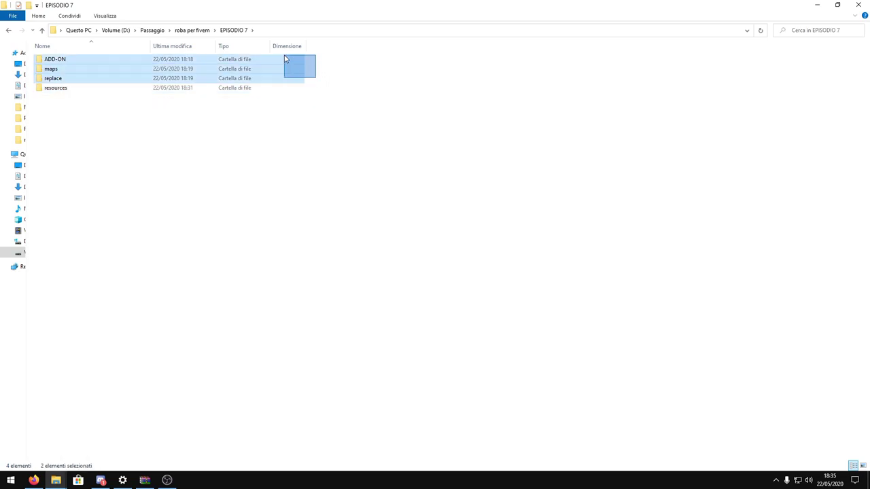
{"action": "left_click", "coordinate": [338, 82]}
{"action": "double_click", "coordinate": [134, 60]}
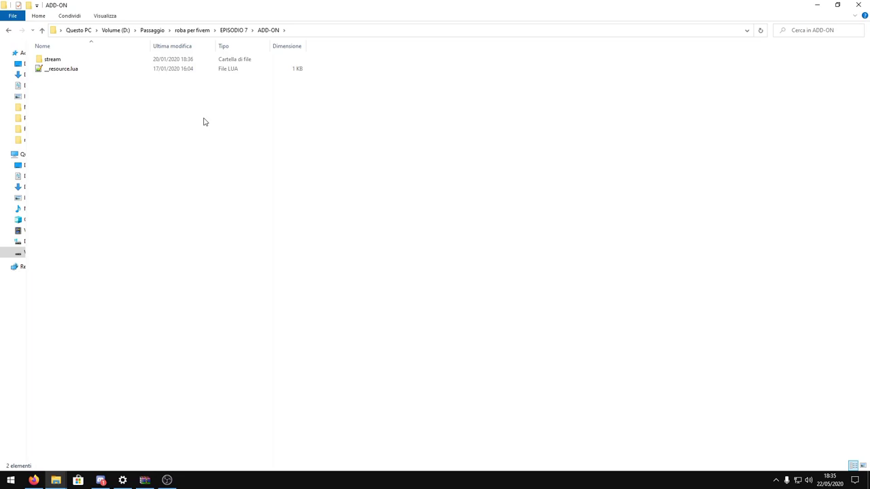
{"action": "left_click", "coordinate": [41, 30]}
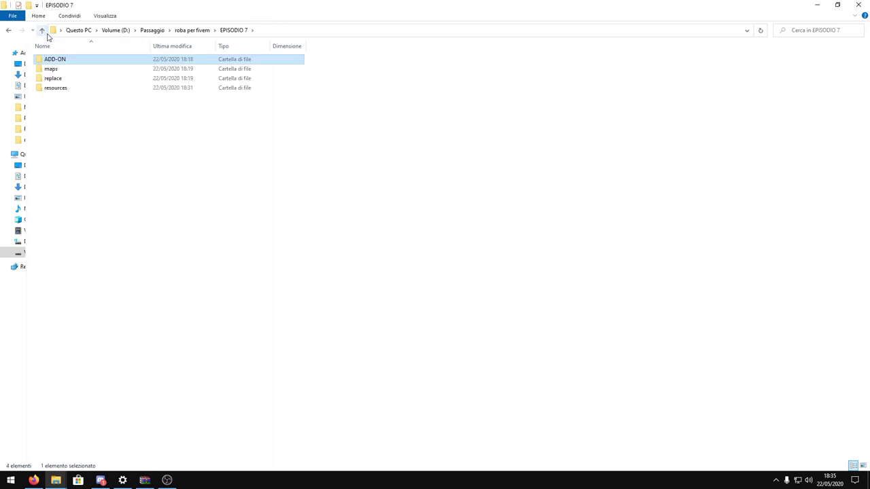
{"action": "double_click", "coordinate": [53, 69]}
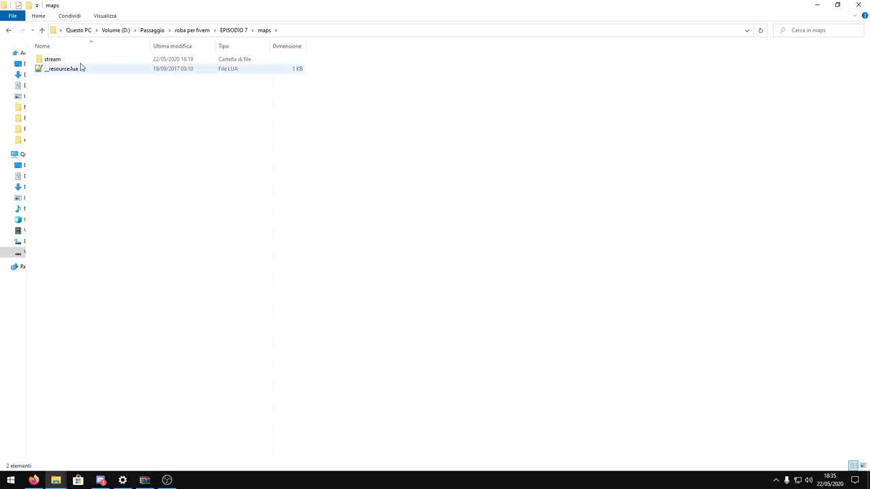
{"action": "left_click", "coordinate": [41, 29]}
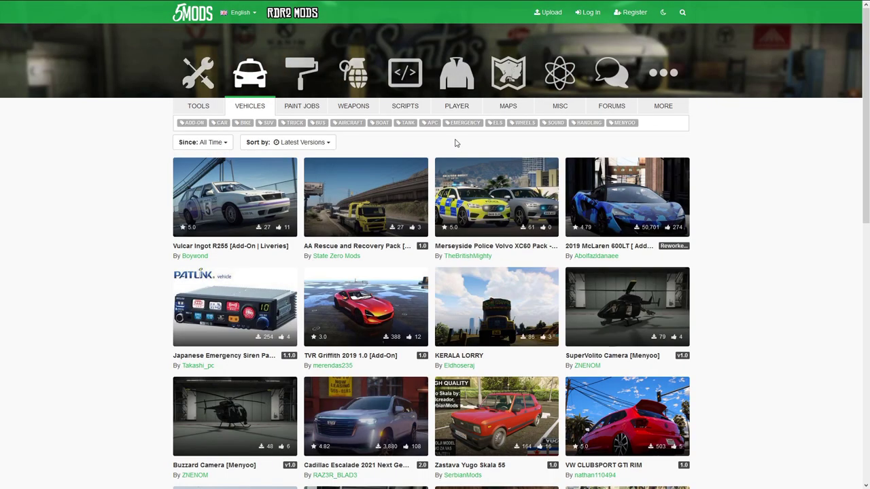
List the vehicle mods of all time by Most Downloaded and open the 2017 Nissan GTR add-on page
{"action": "left_click", "coordinate": [218, 142]}
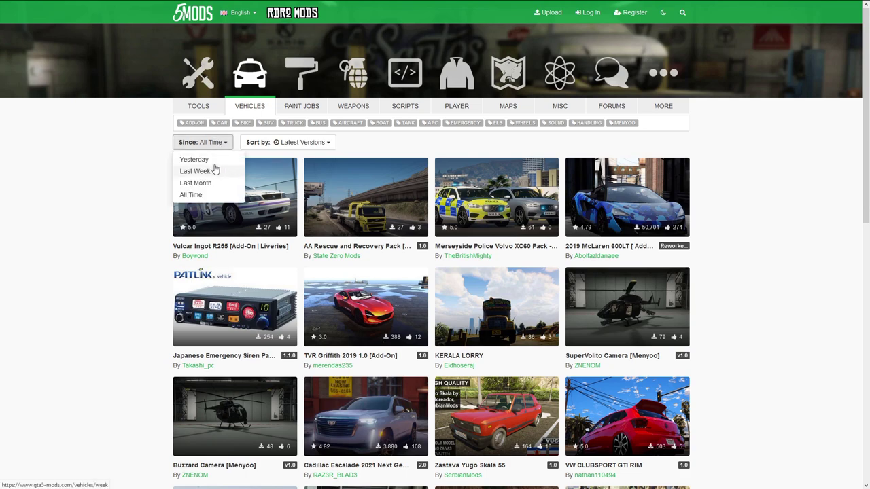
{"action": "left_click", "coordinate": [216, 194]}
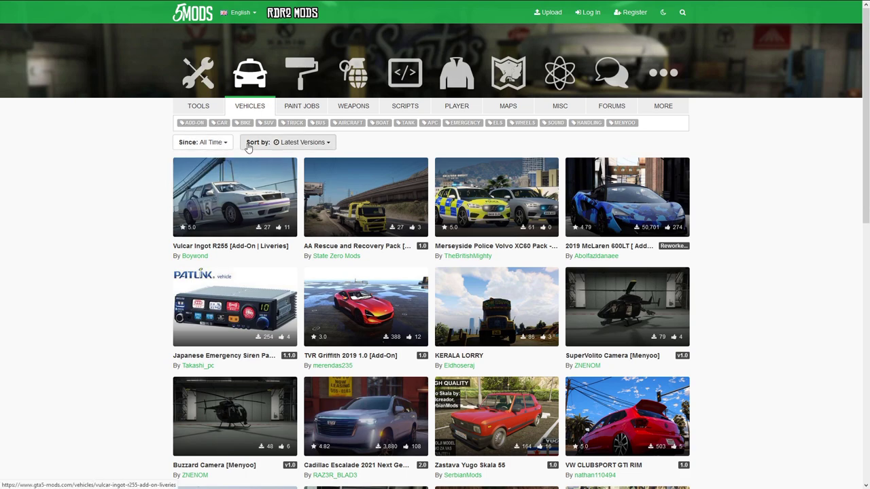
{"action": "left_click", "coordinate": [276, 142]}
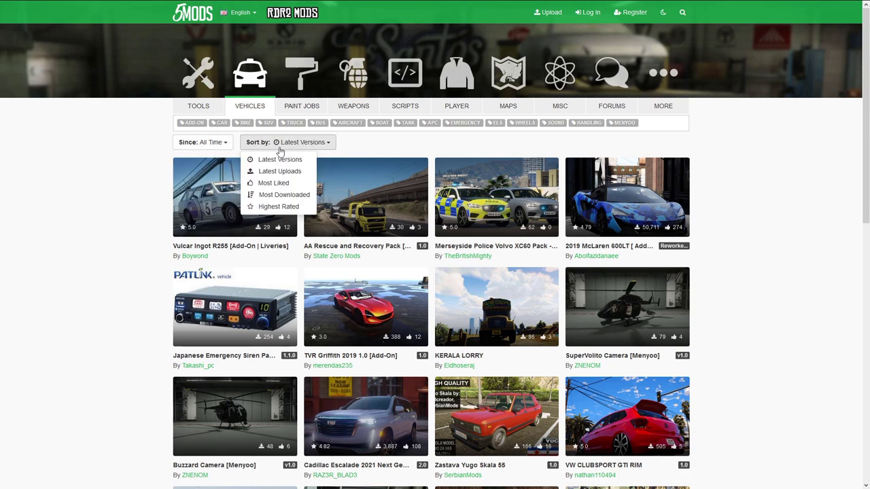
{"action": "left_click", "coordinate": [279, 195]}
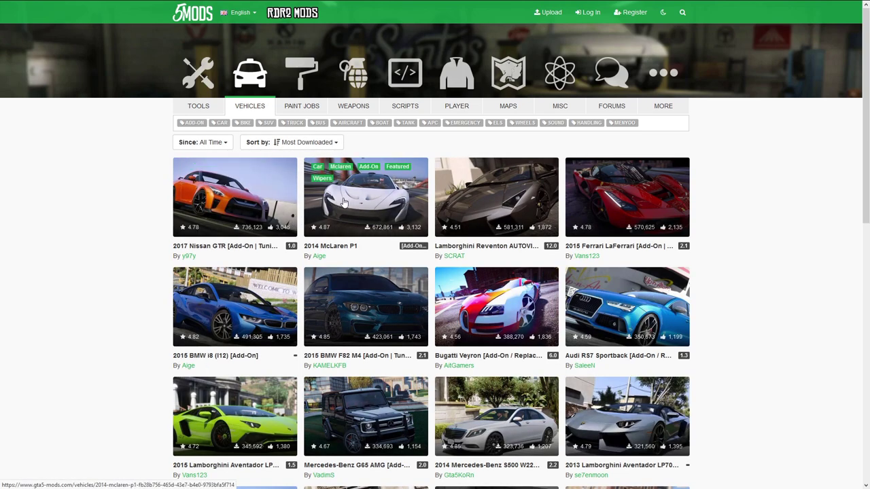
{"action": "left_click", "coordinate": [268, 212]}
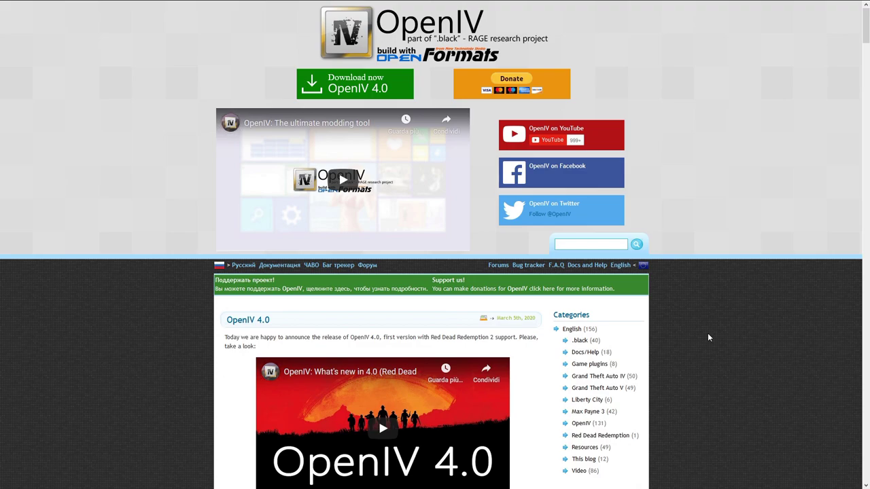
Download and install OpenIV 4.0 in English, accepting the licence and enabling the desktop icon and running after installation
{"action": "left_click", "coordinate": [371, 78]}
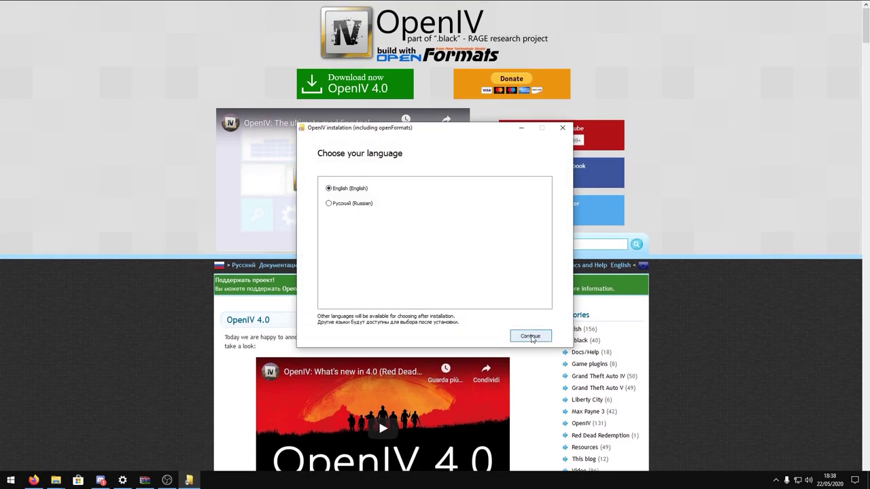
{"action": "left_click", "coordinate": [528, 333]}
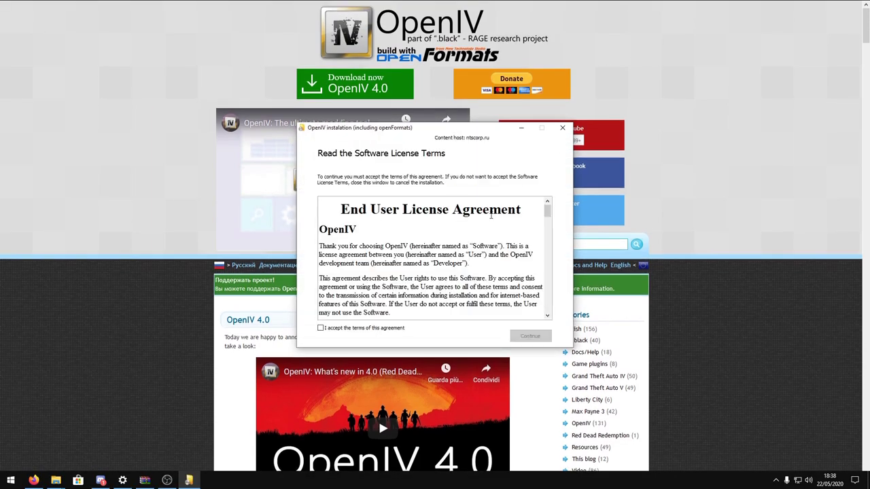
{"action": "left_click", "coordinate": [530, 336]}
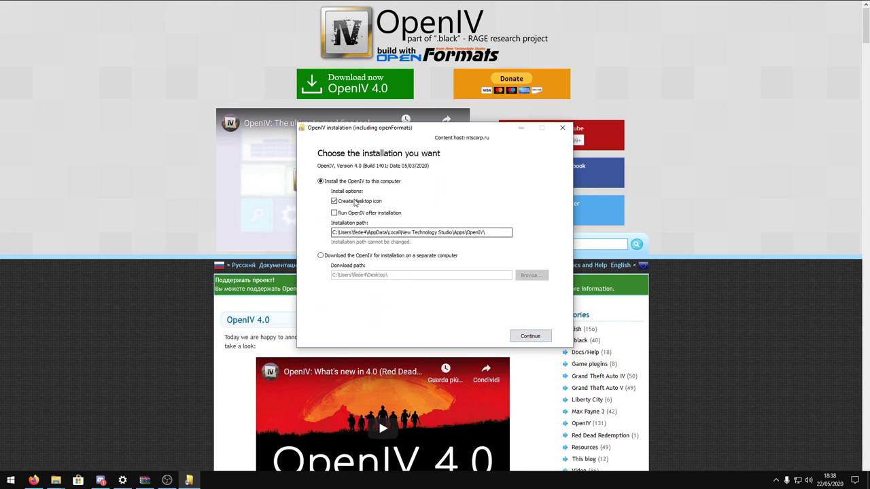
{"action": "left_click", "coordinate": [379, 216]}
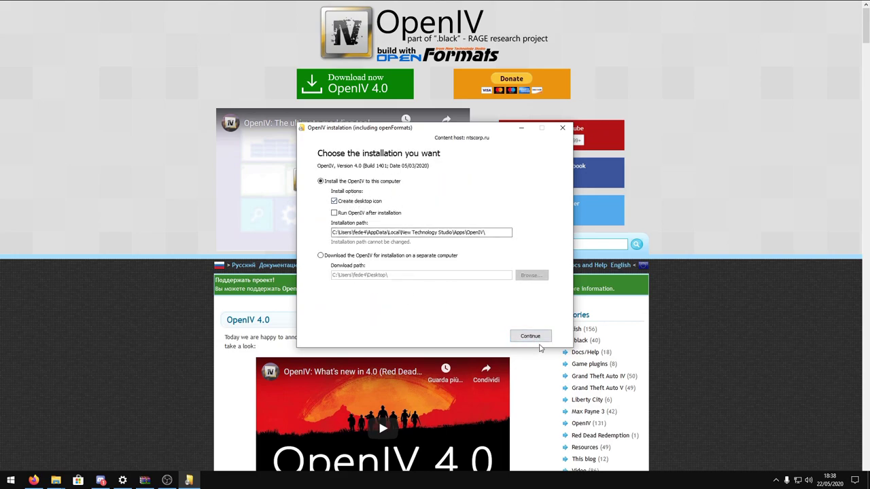
{"action": "left_click", "coordinate": [529, 337]}
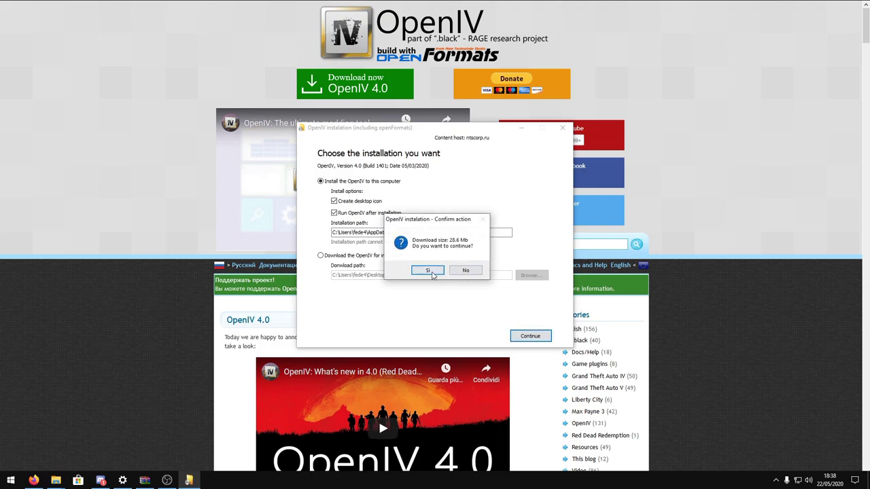
{"action": "left_click", "coordinate": [427, 271]}
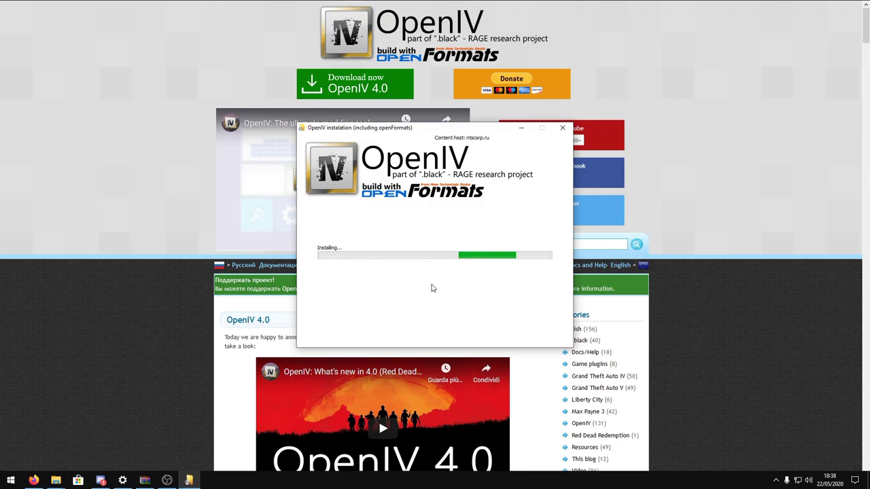
{"action": "left_click", "coordinate": [531, 335]}
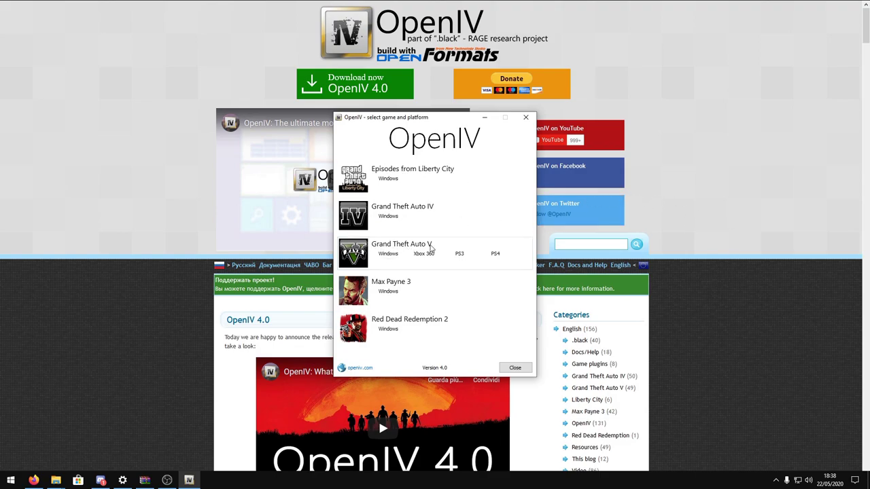
Set up OpenIV for Grand Theft Auto V on Windows with the game folder D:\Rockstar\Grand Theft Auto V\ and decline the welcome video
{"action": "left_click", "coordinate": [390, 258]}
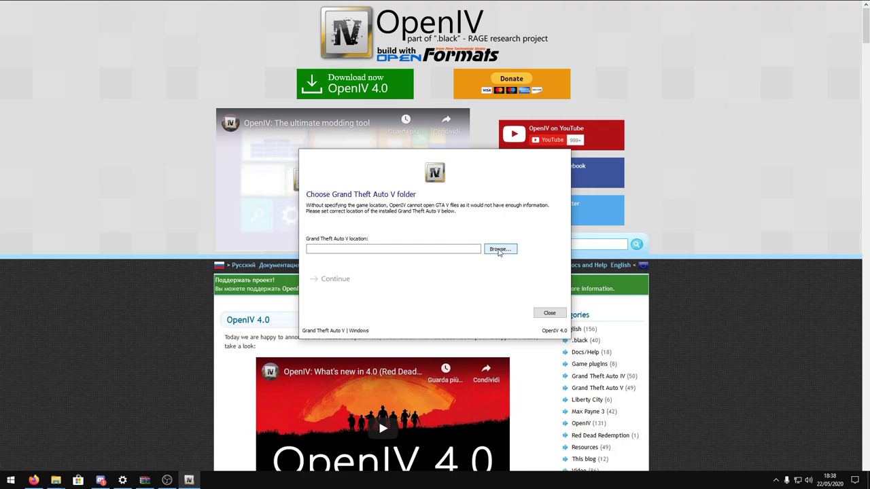
{"action": "left_click", "coordinate": [499, 250]}
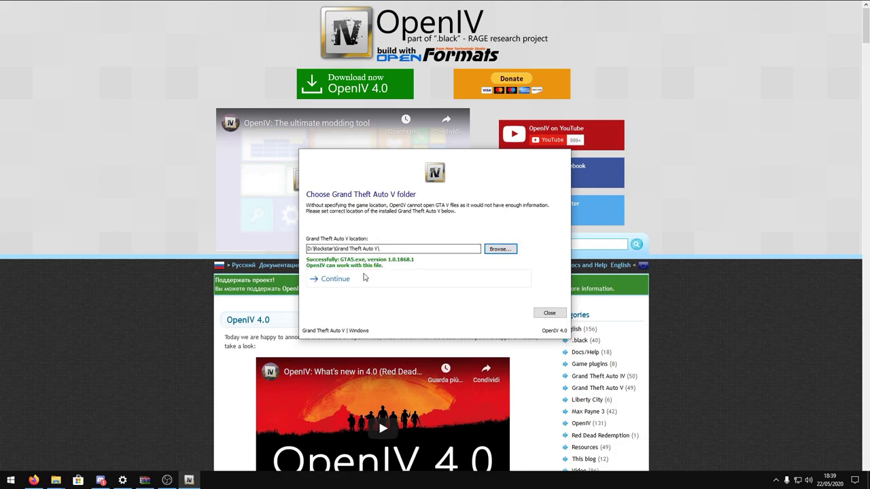
{"action": "left_click", "coordinate": [333, 281]}
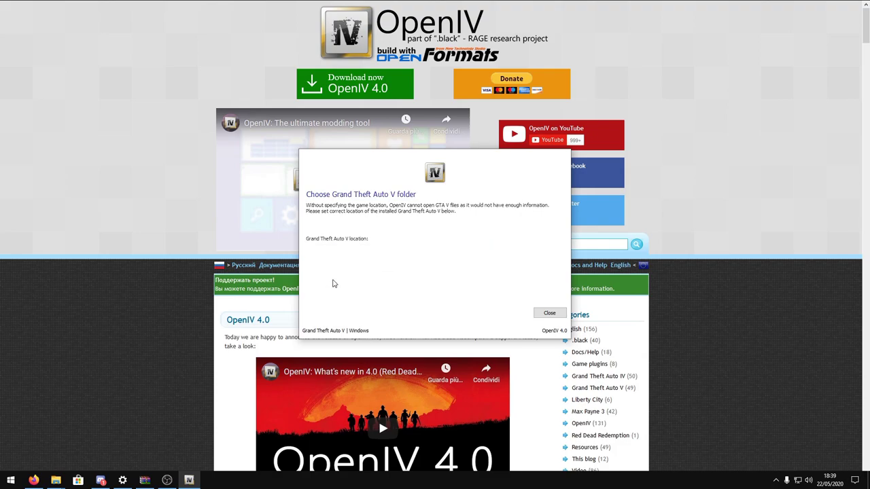
{"action": "left_click", "coordinate": [392, 284]}
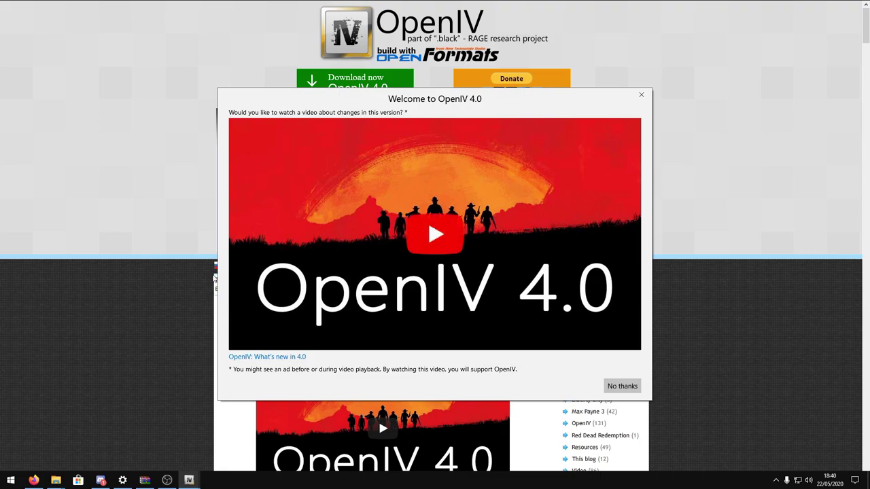
{"action": "left_click", "coordinate": [621, 386]}
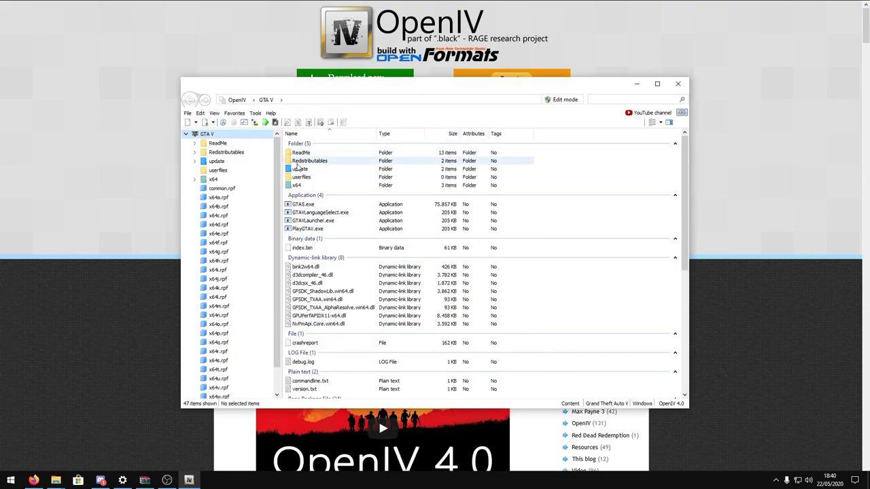
{"action": "scroll", "coordinate": [127, 228], "scroll_direction": "down", "scroll_amount": 5}
{"action": "scroll", "coordinate": [102, 224], "scroll_direction": "up", "scroll_amount": 5}
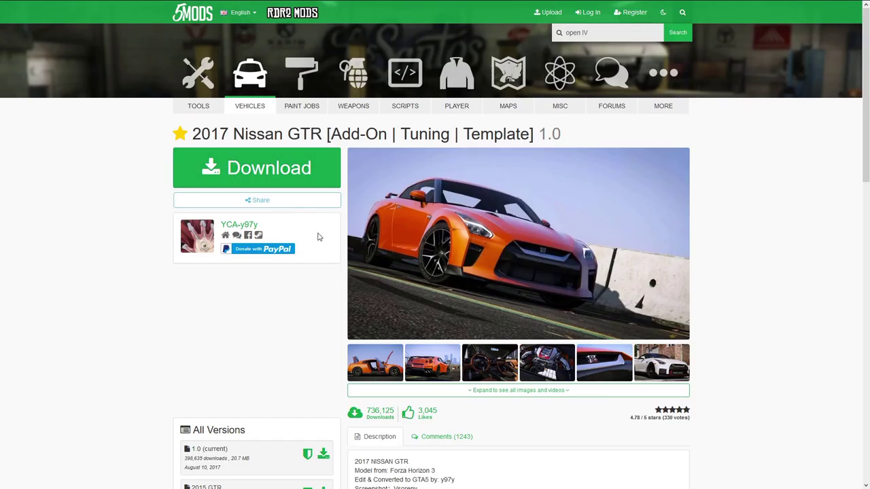
Download the 2017 Nissan GTR archive from the mod page and open its gtr folder in WinRAR
{"action": "left_click", "coordinate": [299, 182]}
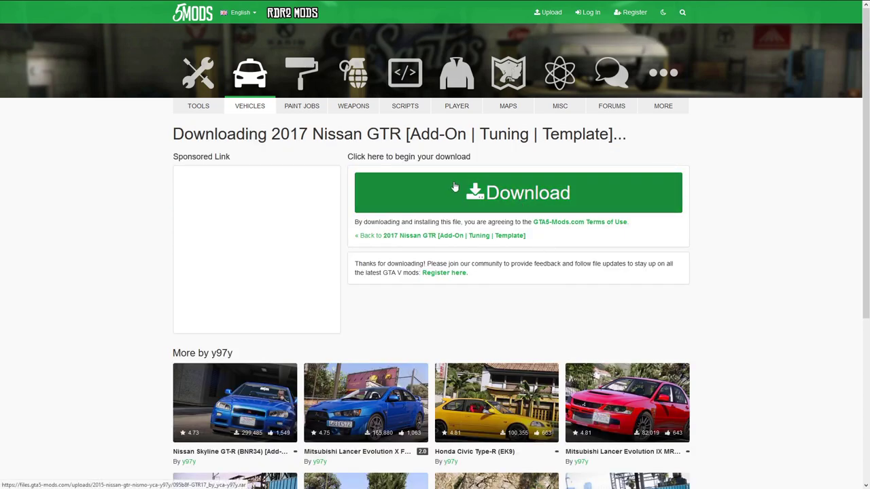
{"action": "left_click", "coordinate": [454, 187]}
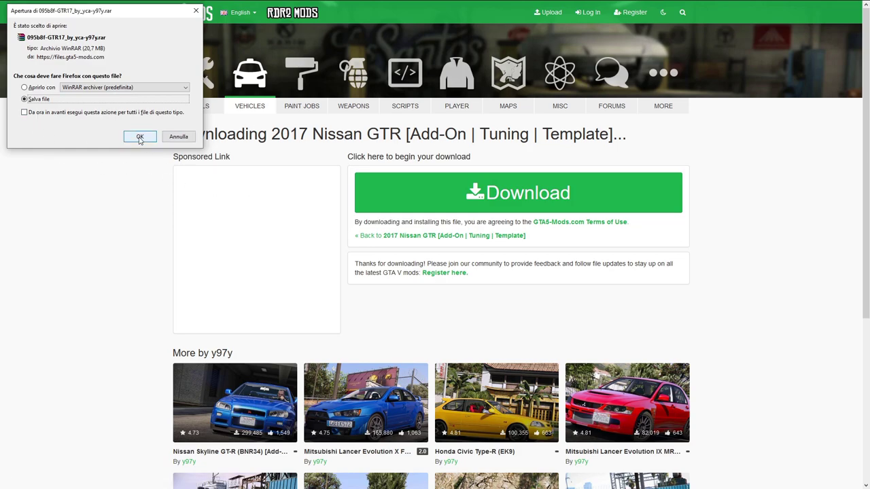
{"action": "left_click", "coordinate": [140, 138]}
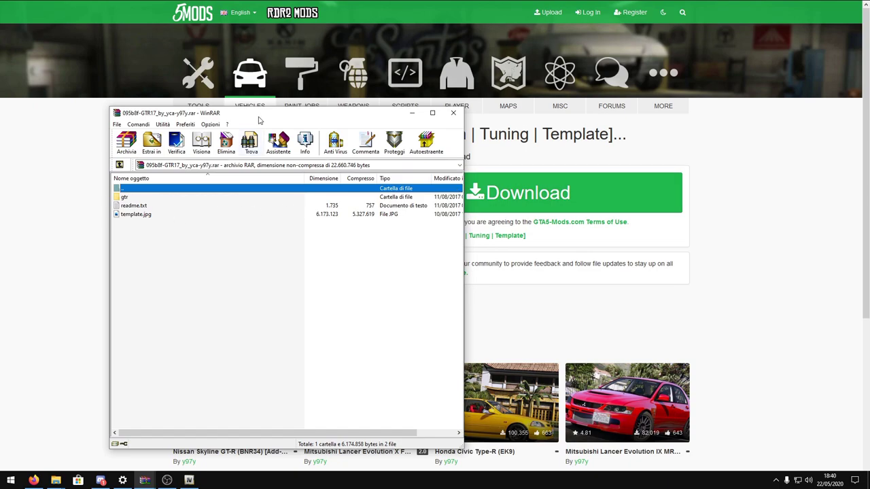
{"action": "left_click_drag", "start_coordinate": [258, 121], "coordinate": [446, 96]}
{"action": "double_click", "coordinate": [318, 174]}
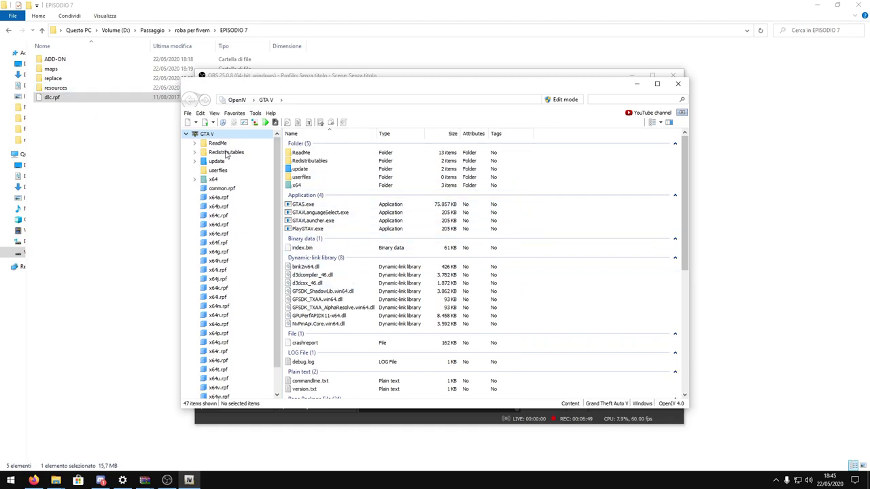
In OpenIV, open the folder D:\Passaggio\roba per fivem\EPISODIO 7, open dlc.rpf inside it and dismiss the Edit mode notice
{"action": "left_click", "coordinate": [188, 115]}
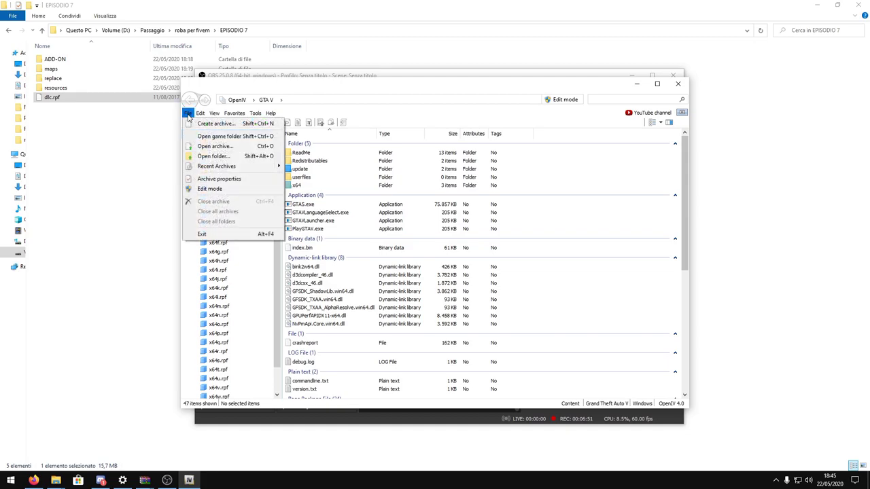
{"action": "left_click", "coordinate": [214, 157]}
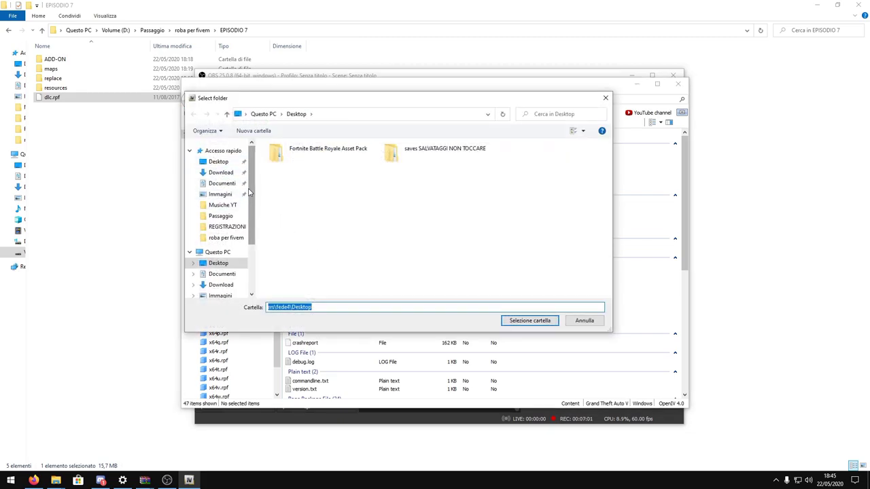
{"action": "left_click_drag", "start_coordinate": [250, 192], "coordinate": [259, 257]}
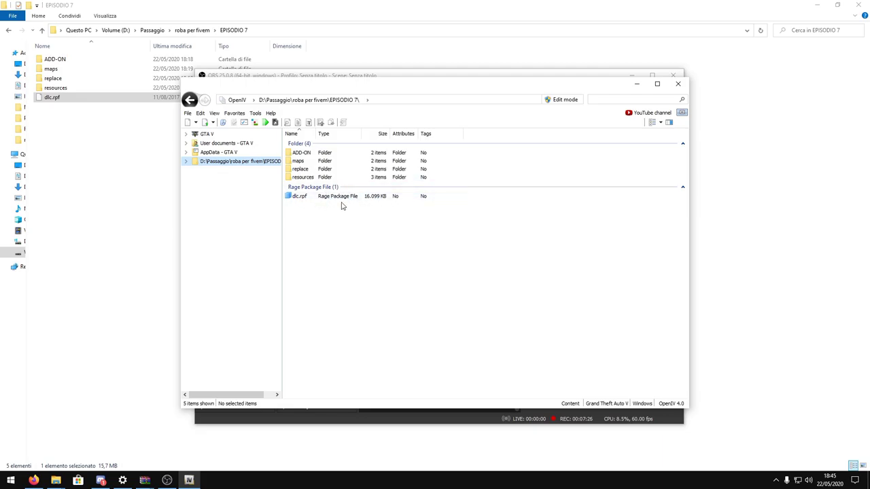
{"action": "double_click", "coordinate": [341, 197]}
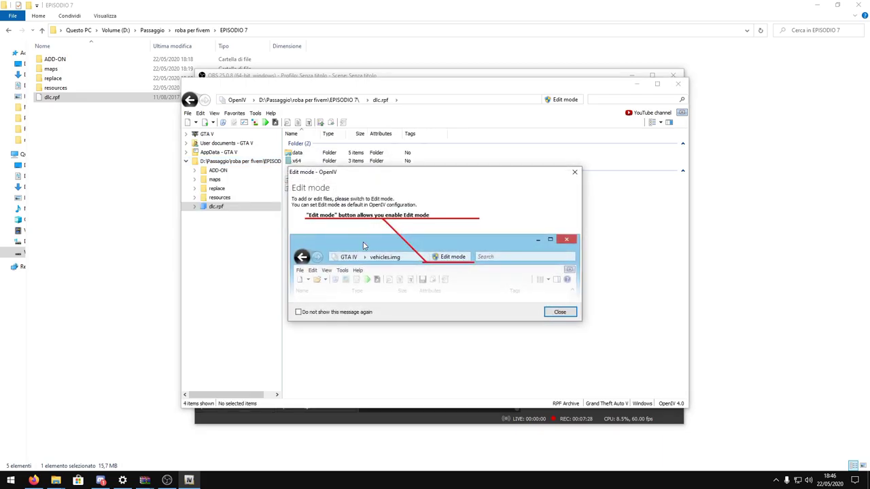
{"action": "left_click", "coordinate": [560, 312]}
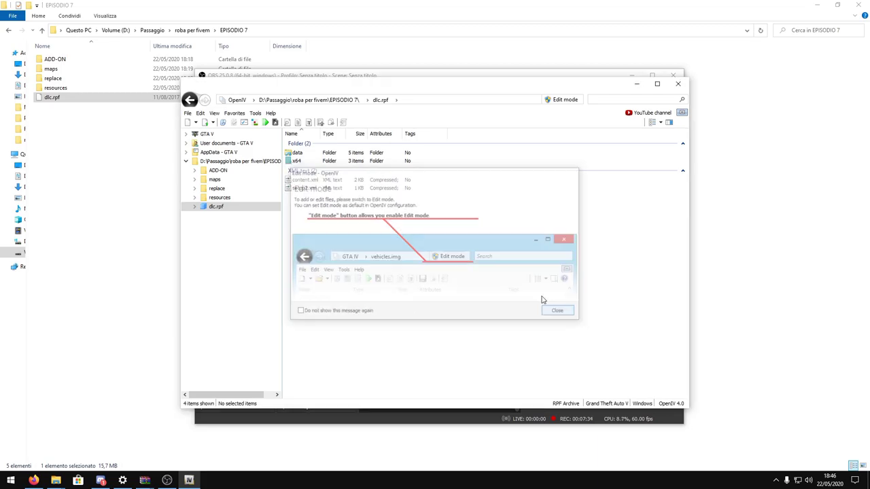
Enable Edit mode, accept the automatic-saving warning, and open the data folder inside dlc.rpf
{"action": "left_click", "coordinate": [554, 101]}
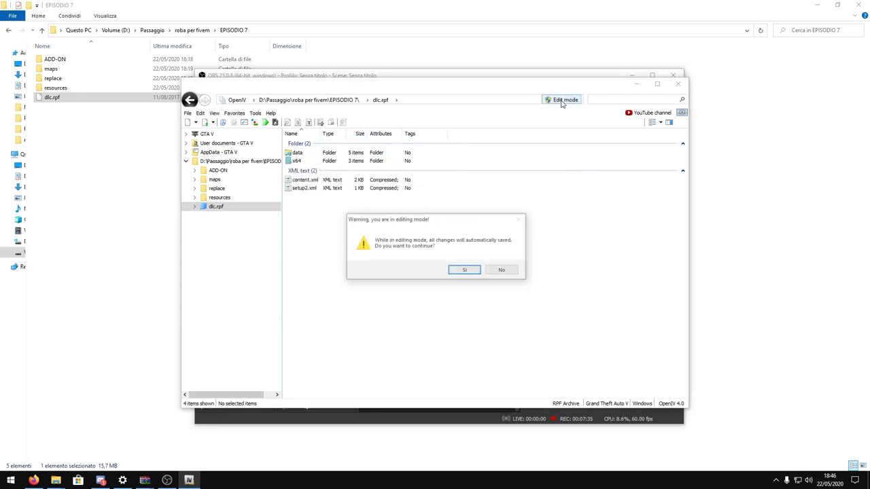
{"action": "left_click", "coordinate": [462, 273]}
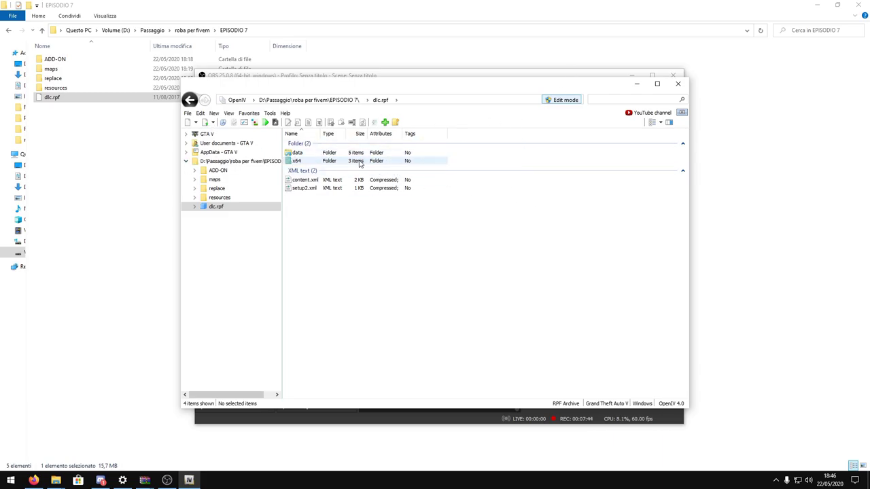
{"action": "double_click", "coordinate": [306, 153]}
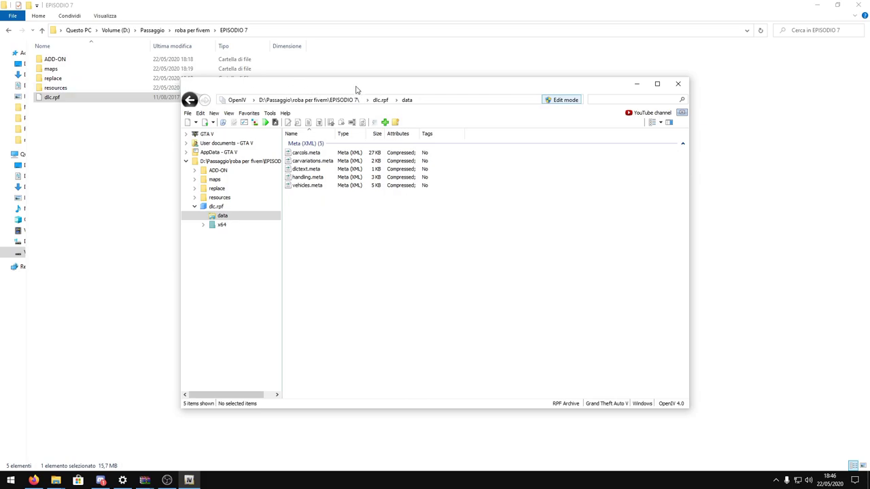
Copy carcols.meta, carvariations.meta, dlctext.meta, handling.meta and vehicles.meta from the archive's data folder into the ADD-ON folder of EPISODIO 7
{"action": "mouse_move", "coordinate": [346, 89]}
{"action": "left_mouse_down"}
{"action": "mouse_move", "coordinate": [326, 94]}
{"action": "mouse_move", "coordinate": [344, 87]}
{"action": "left_mouse_up"}
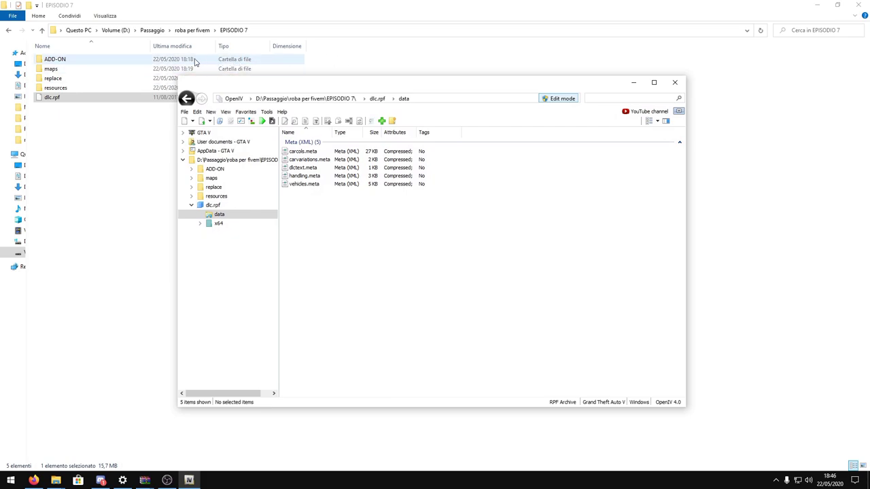
{"action": "double_click", "coordinate": [157, 63]}
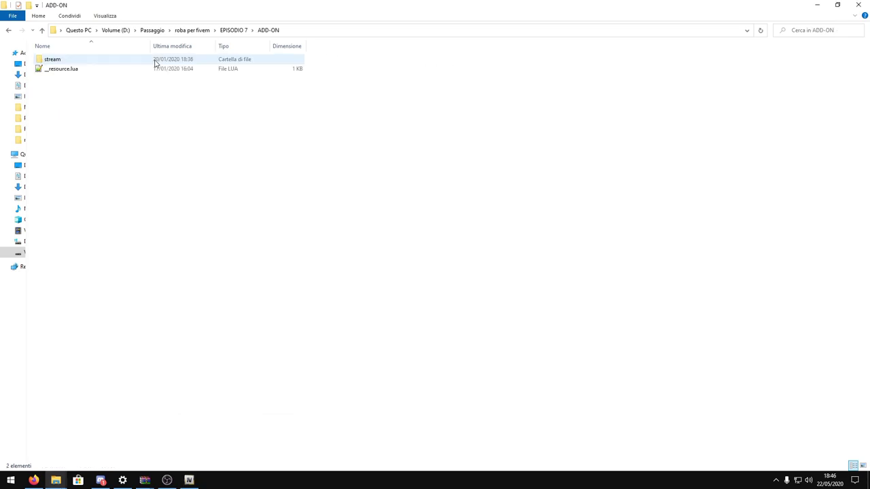
{"action": "left_click_drag", "start_coordinate": [205, 115], "coordinate": [216, 61]}
{"action": "left_click", "coordinate": [250, 153]}
{"action": "mouse_move", "coordinate": [189, 480]}
{"action": "left_click", "coordinate": [191, 445]}
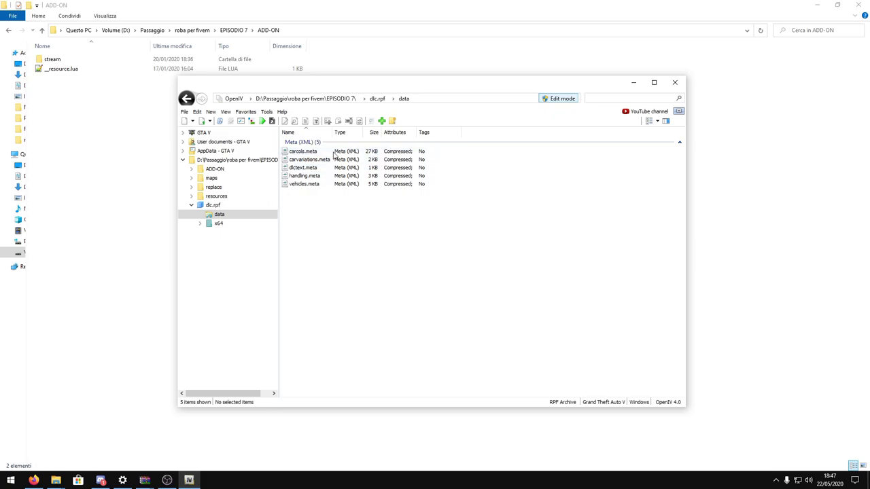
{"action": "left_click_drag", "start_coordinate": [317, 206], "coordinate": [79, 130]}
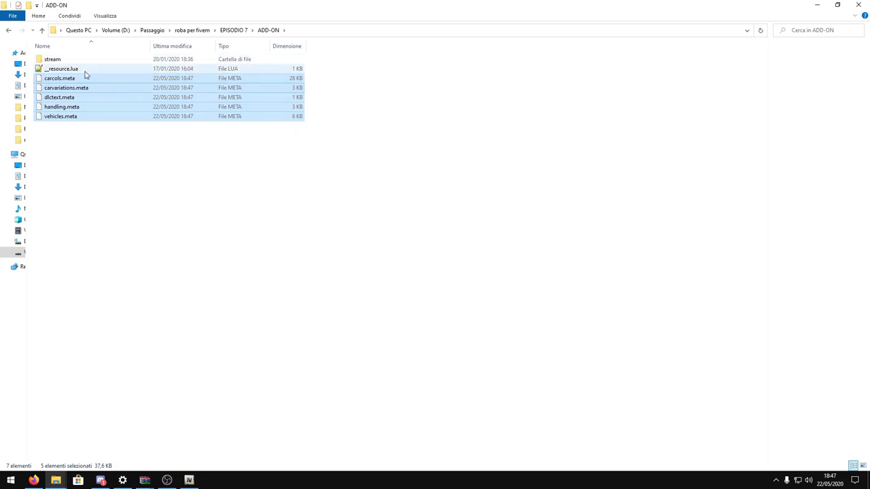
Copy gtr.yft, gtr_hi.yft and gtr.ytd from x64\vehicles.rpf in dlc.rpf into the stream folder of ADD-ON
{"action": "double_click", "coordinate": [68, 60]}
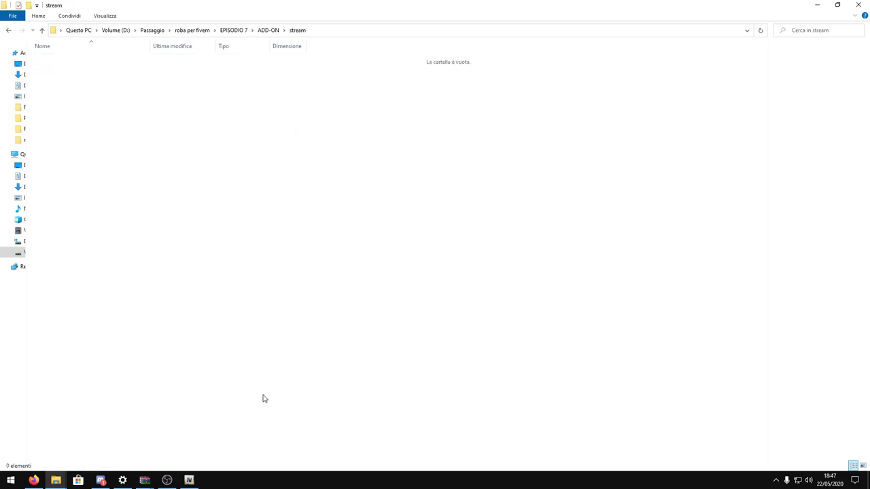
{"action": "left_click", "coordinate": [189, 481]}
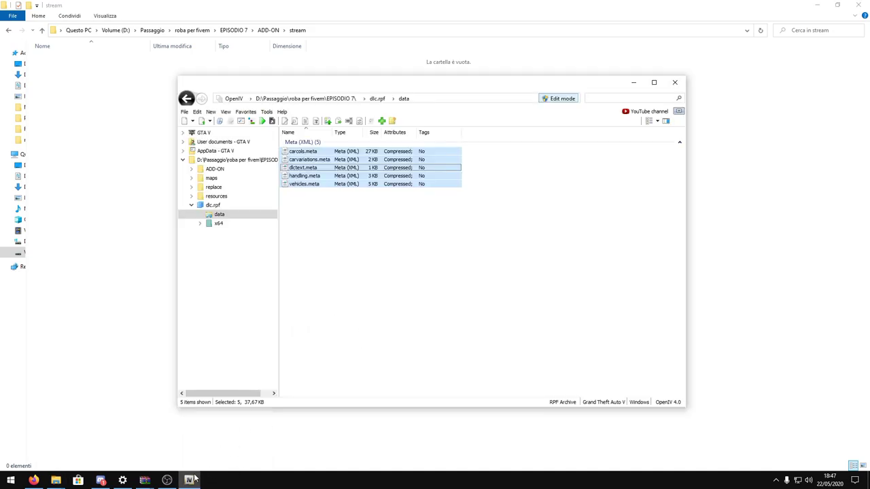
{"action": "left_click", "coordinate": [186, 98]}
{"action": "double_click", "coordinate": [310, 160]}
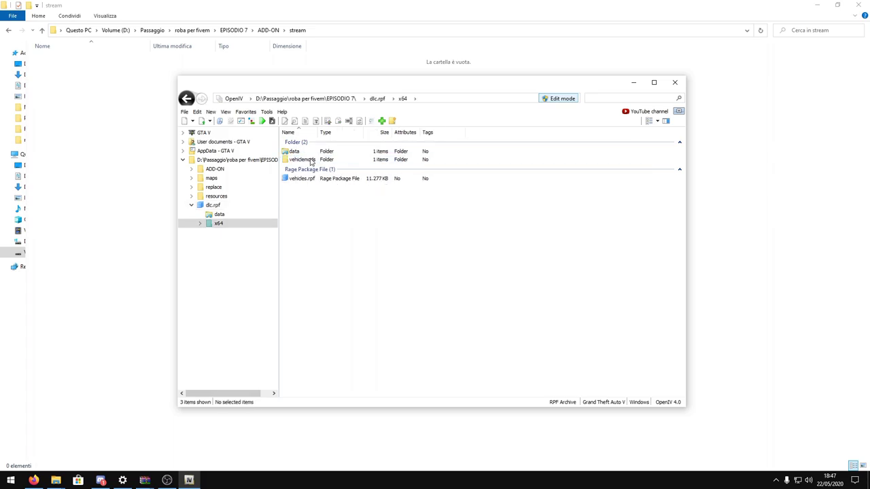
{"action": "double_click", "coordinate": [324, 179]}
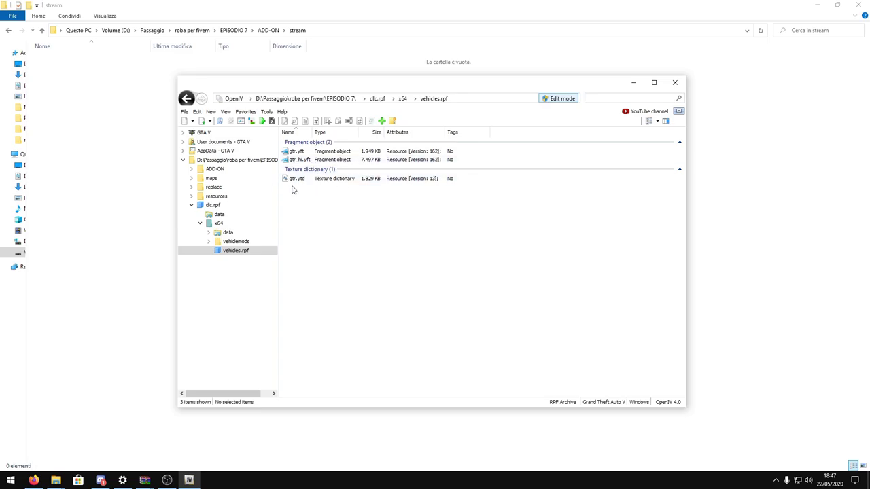
{"action": "left_click_drag", "start_coordinate": [307, 191], "coordinate": [106, 121]}
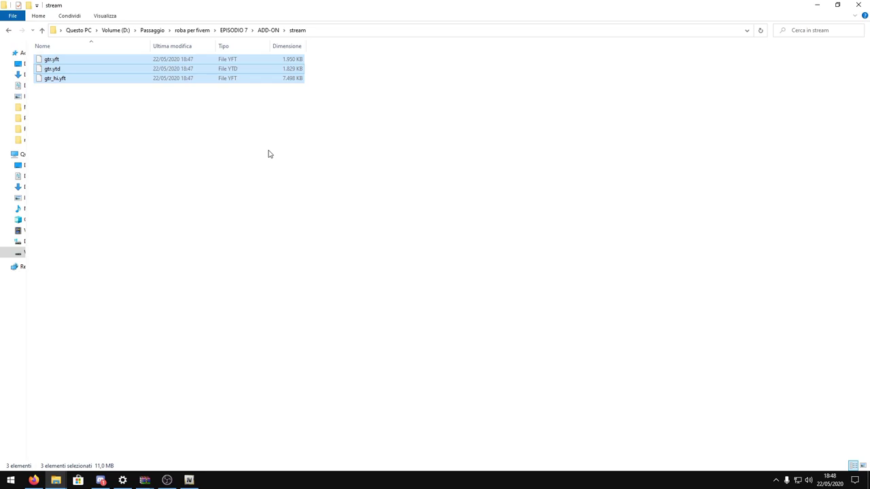
Delete the copied meta files from ADD-ON and the gtr files from its stream folder, and return to EPISODIO 7
{"action": "left_click", "coordinate": [43, 30]}
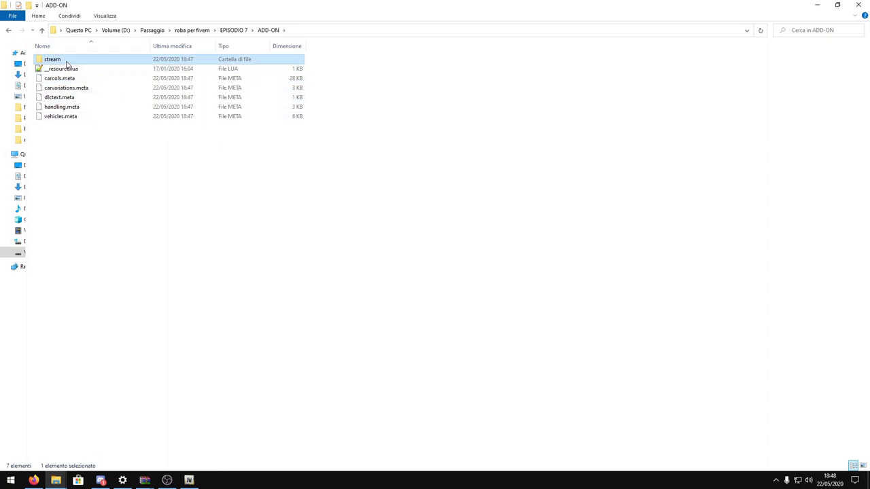
{"action": "left_click", "coordinate": [42, 30]}
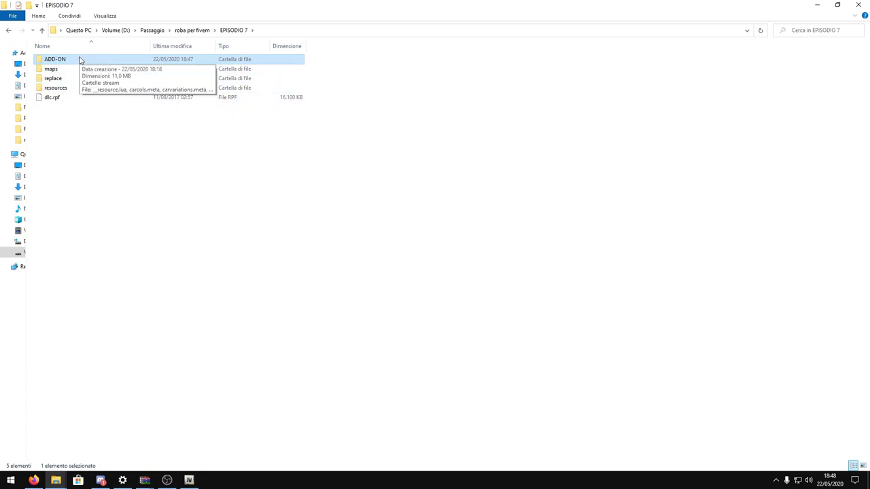
{"action": "double_click", "coordinate": [162, 60]}
{"action": "left_click_drag", "start_coordinate": [56, 142], "coordinate": [84, 58]}
{"action": "key", "text": "Delete"}
{"action": "double_click", "coordinate": [68, 59]}
{"action": "key", "text": "Delete"}
{"action": "left_click", "coordinate": [43, 30]}
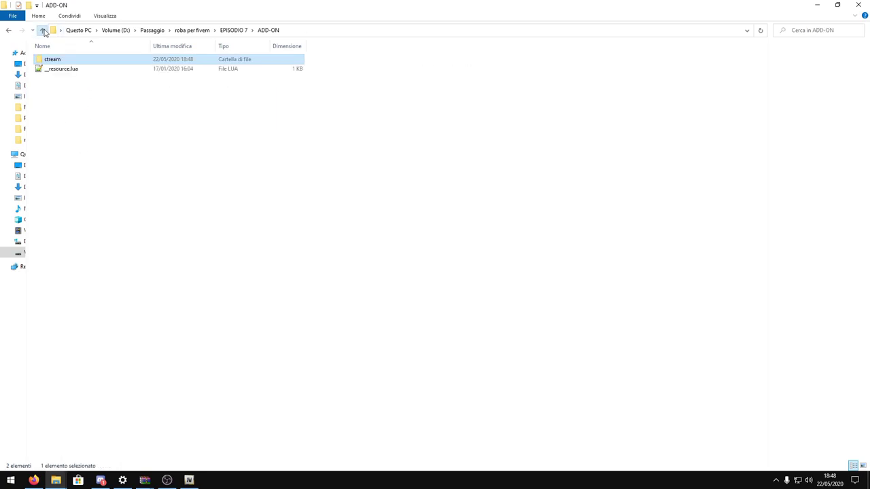
{"action": "left_click", "coordinate": [41, 31]}
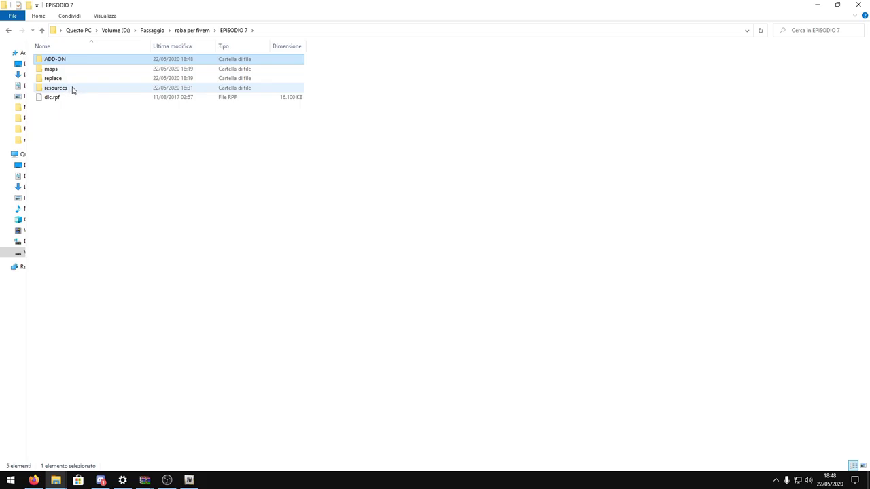
Look through the replace and maps template folders and the stream subfolder inside each, and return to EPISODIO 7
{"action": "double_click", "coordinate": [67, 80]}
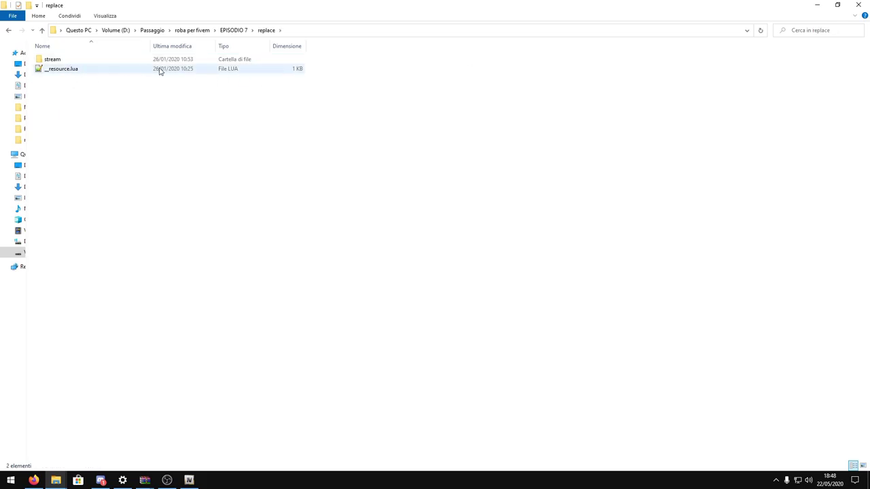
{"action": "left_click_drag", "start_coordinate": [96, 169], "coordinate": [239, 122]}
{"action": "left_click_drag", "start_coordinate": [169, 183], "coordinate": [303, 92]}
{"action": "left_click_drag", "start_coordinate": [185, 174], "coordinate": [245, 112]}
{"action": "left_click_drag", "start_coordinate": [139, 156], "coordinate": [254, 83]}
{"action": "double_click", "coordinate": [53, 59]}
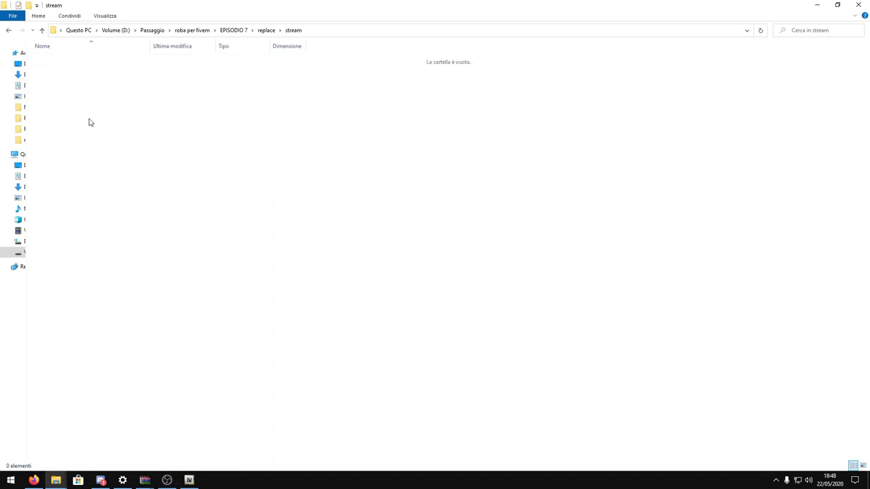
{"action": "left_click", "coordinate": [43, 31]}
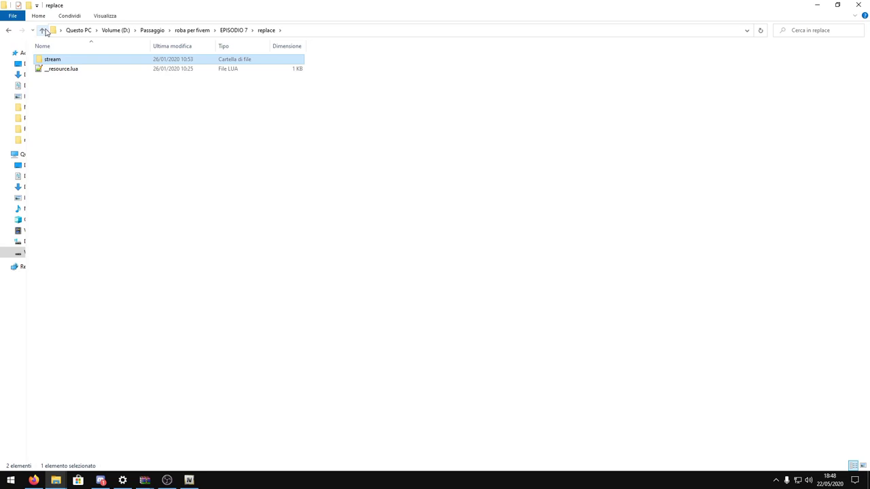
{"action": "left_click", "coordinate": [43, 31]}
{"action": "key", "text": "Up"}
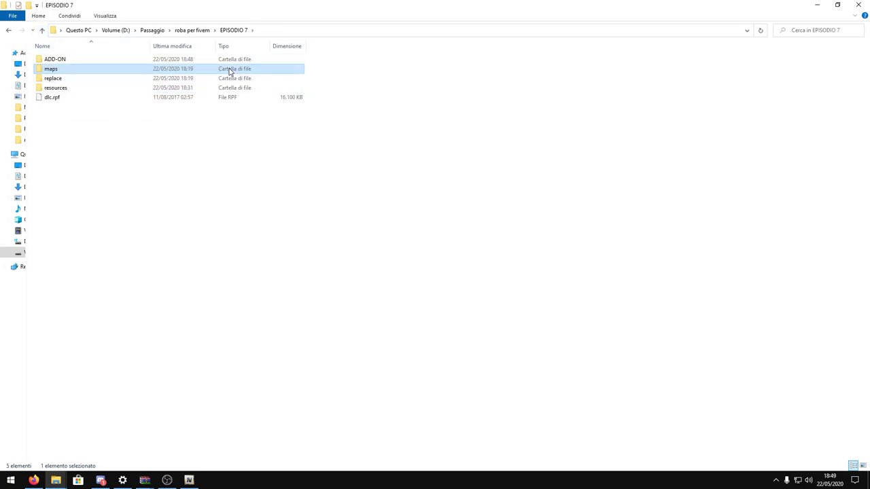
{"action": "double_click", "coordinate": [93, 70]}
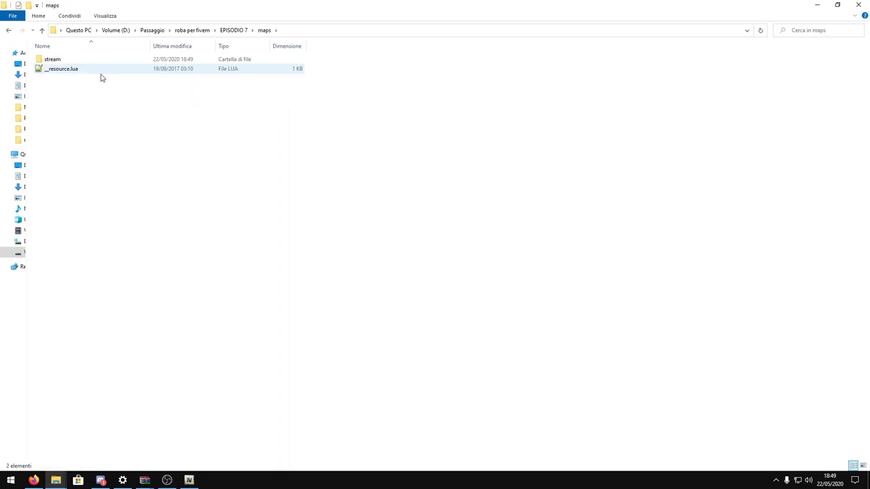
{"action": "double_click", "coordinate": [67, 63]}
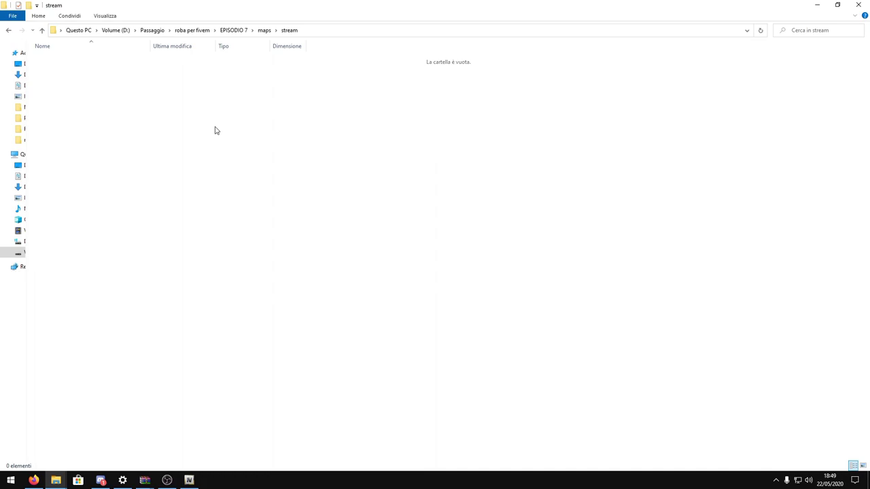
{"action": "left_click", "coordinate": [42, 31]}
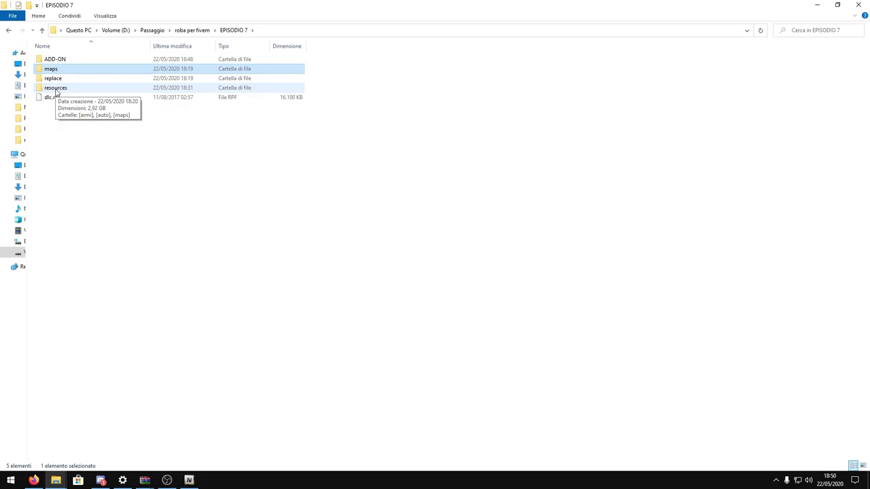
Examine the weapon resource in resources\[armi]\armi, including the model files in its stream folder, and return to resources
{"action": "double_click", "coordinate": [55, 88]}
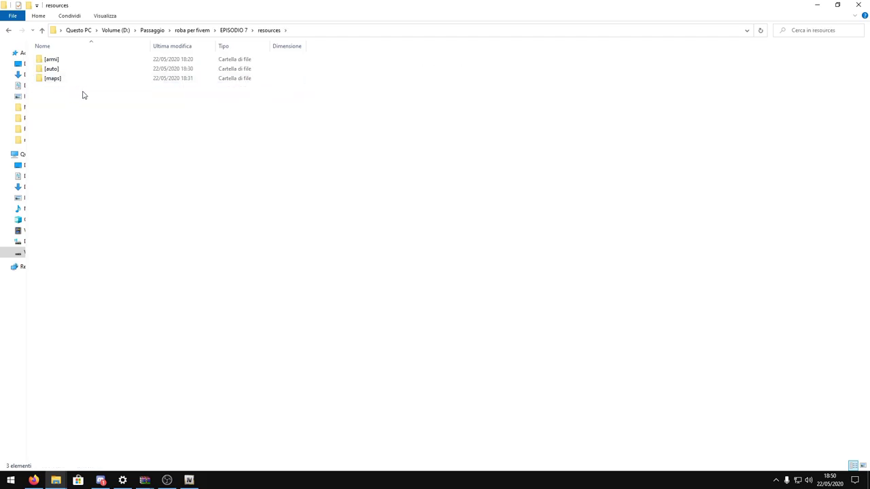
{"action": "double_click", "coordinate": [57, 64]}
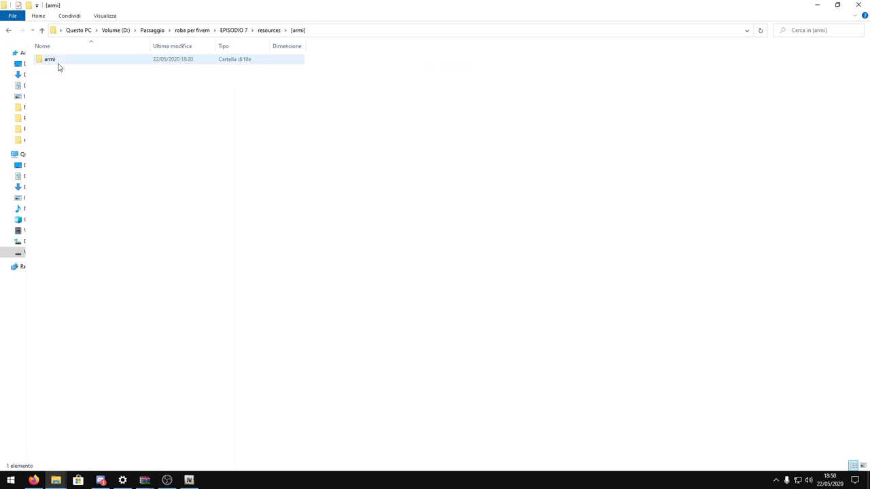
{"action": "double_click", "coordinate": [64, 61]}
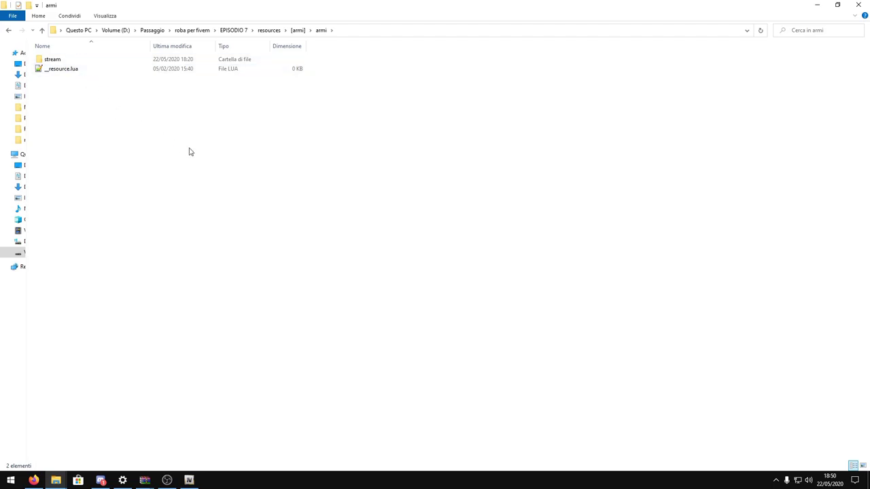
{"action": "double_click", "coordinate": [58, 64]}
{"action": "scroll", "coordinate": [292, 168], "scroll_direction": "down", "scroll_amount": 10}
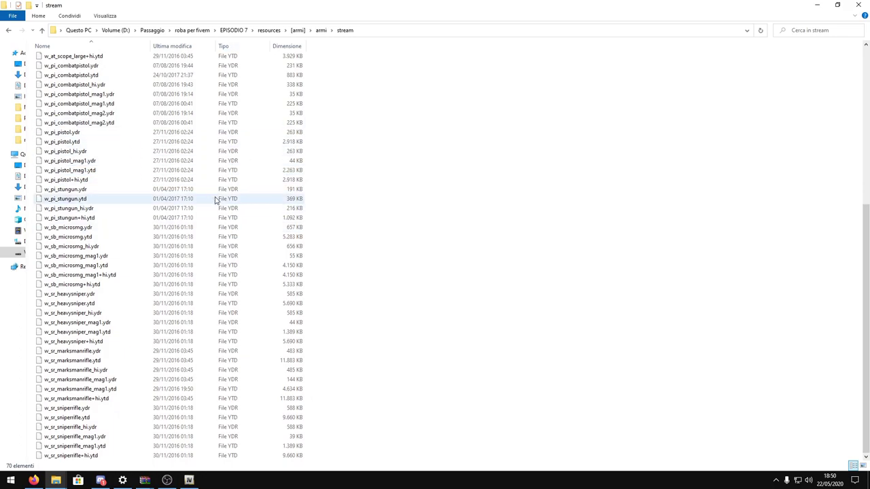
{"action": "scroll", "coordinate": [216, 200], "scroll_direction": "up", "scroll_amount": 8}
{"action": "scroll", "coordinate": [212, 199], "scroll_direction": "up", "scroll_amount": 2}
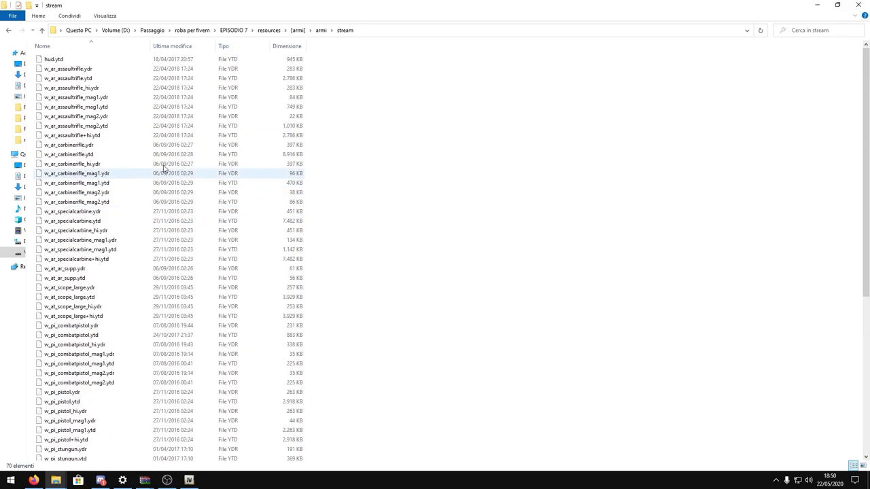
{"action": "left_click", "coordinate": [41, 31]}
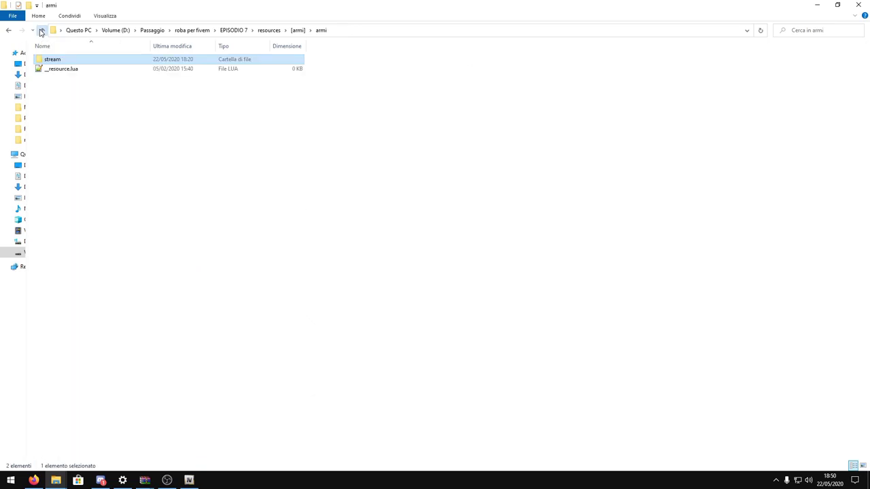
{"action": "double_click", "coordinate": [64, 60]}
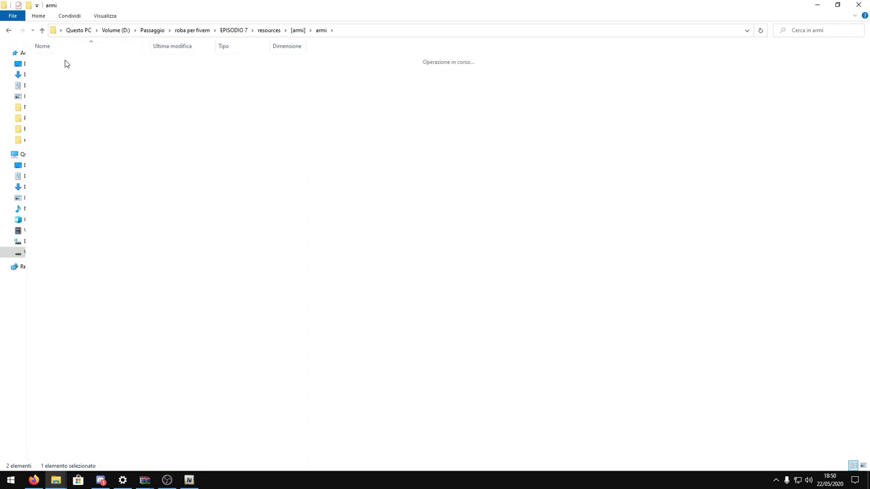
{"action": "key", "text": "alt+Up"}
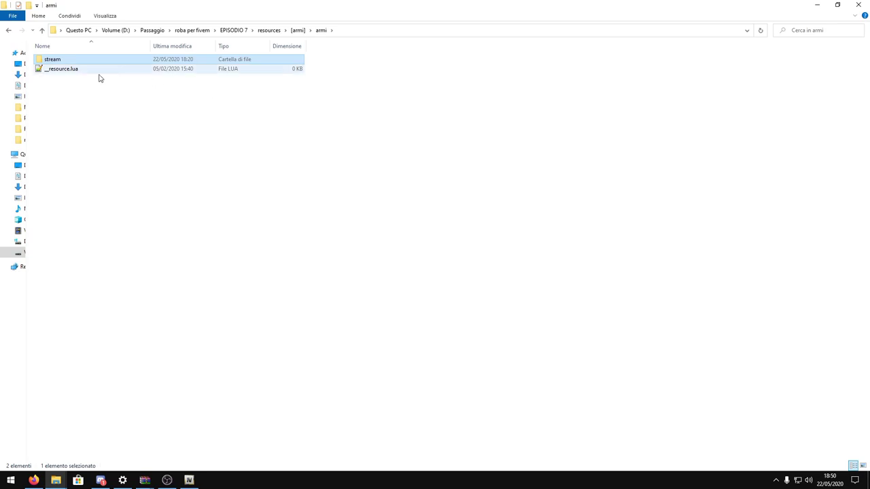
{"action": "double_click", "coordinate": [81, 61]}
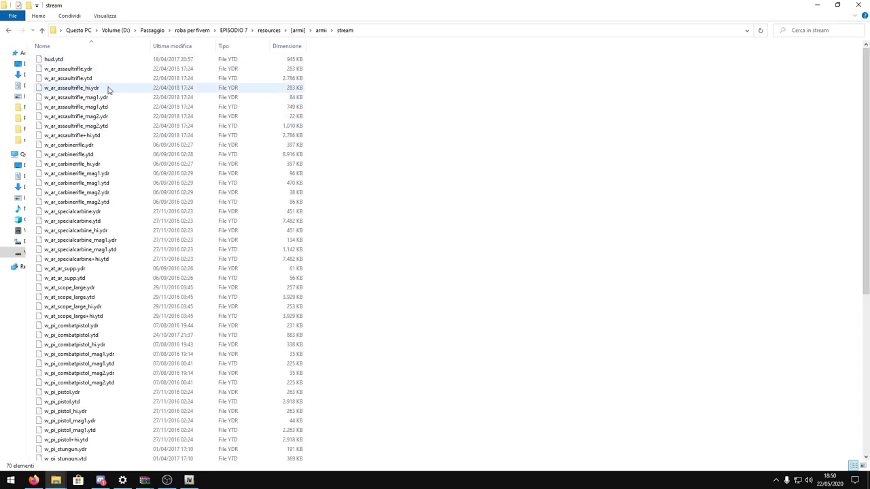
{"action": "left_click", "coordinate": [43, 30]}
{"action": "left_click", "coordinate": [42, 31]}
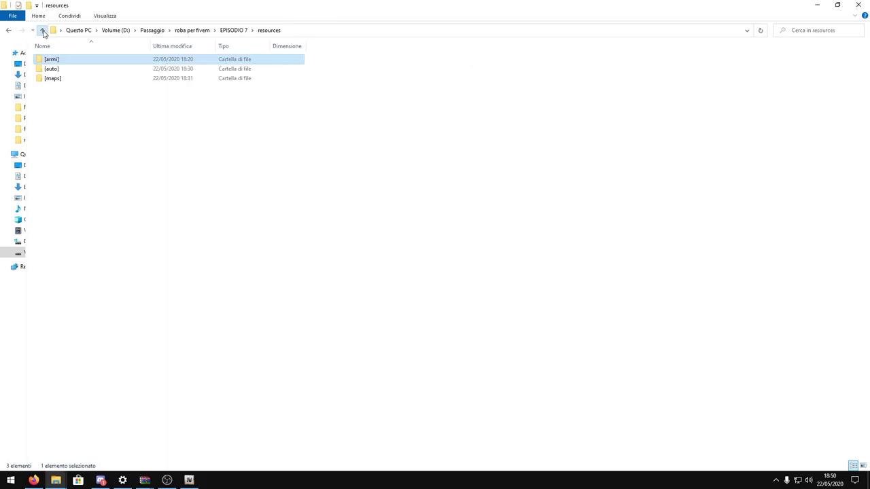
Open the [auto] folder in resources and look through its list of car folders
{"action": "double_click", "coordinate": [51, 69]}
{"action": "scroll", "coordinate": [111, 111], "scroll_direction": "down", "scroll_amount": 5}
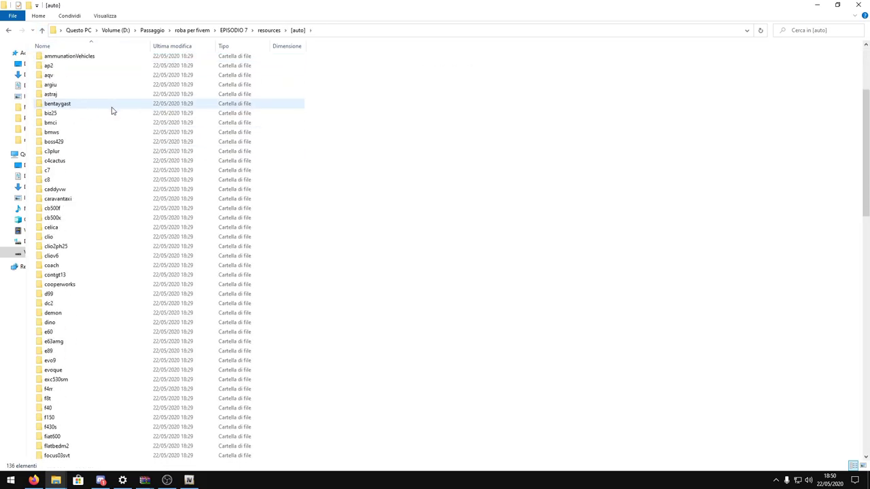
{"action": "scroll", "coordinate": [112, 112], "scroll_direction": "down", "scroll_amount": 20}
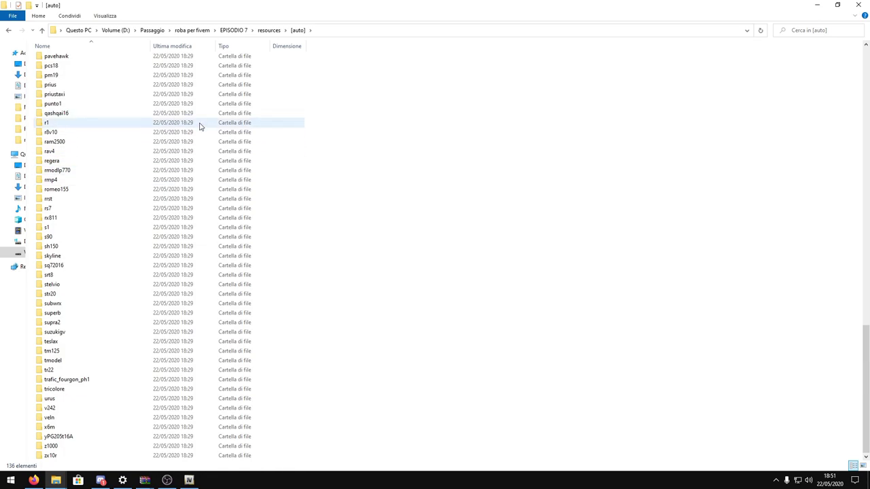
Look back through the car folders in [auto] and open the [maps] folder in resources
{"action": "scroll", "coordinate": [198, 125], "scroll_direction": "up", "scroll_amount": 20}
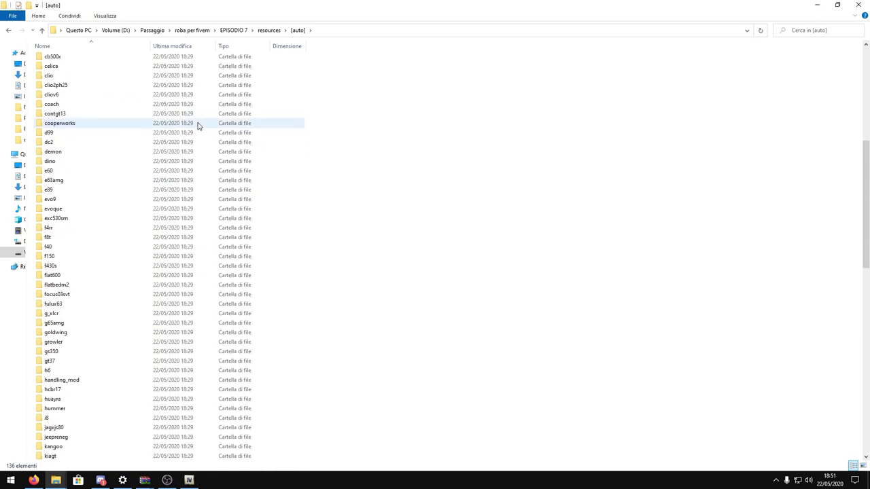
{"action": "scroll", "coordinate": [199, 126], "scroll_direction": "up", "scroll_amount": 1}
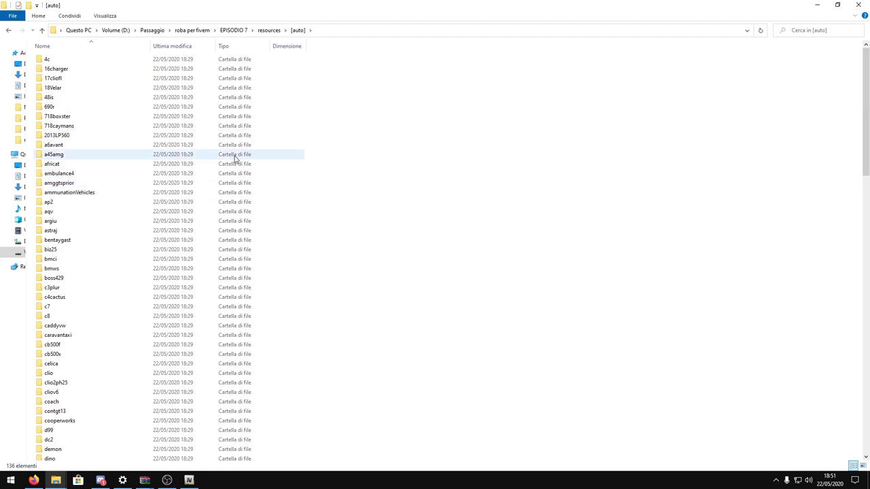
{"action": "left_click", "coordinate": [42, 32]}
{"action": "double_click", "coordinate": [87, 79]}
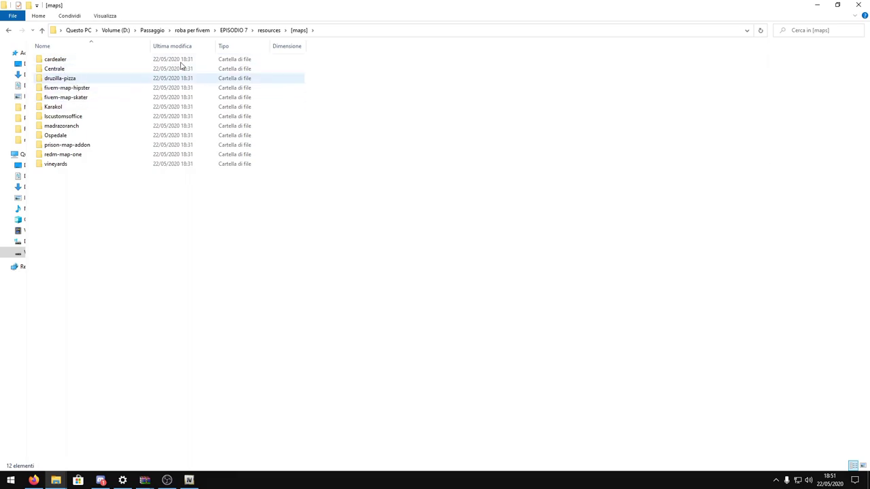
Inspect the Centrale map resource in [maps], read its client.lua script in Notepad++, and close the file
{"action": "double_click", "coordinate": [54, 70]}
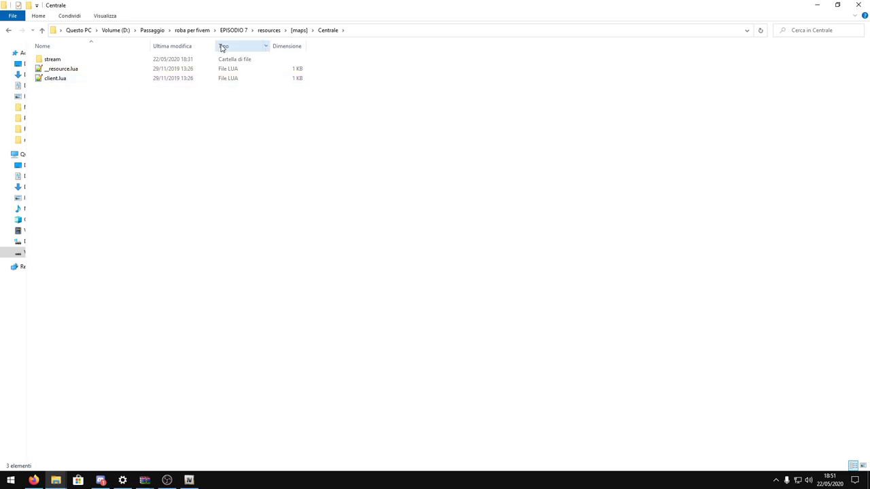
{"action": "left_click", "coordinate": [42, 30]}
{"action": "left_click", "coordinate": [70, 82]}
{"action": "double_click", "coordinate": [59, 78]}
{"action": "key", "text": "BackSpace"}
{"action": "double_click", "coordinate": [54, 69]}
{"action": "double_click", "coordinate": [62, 79]}
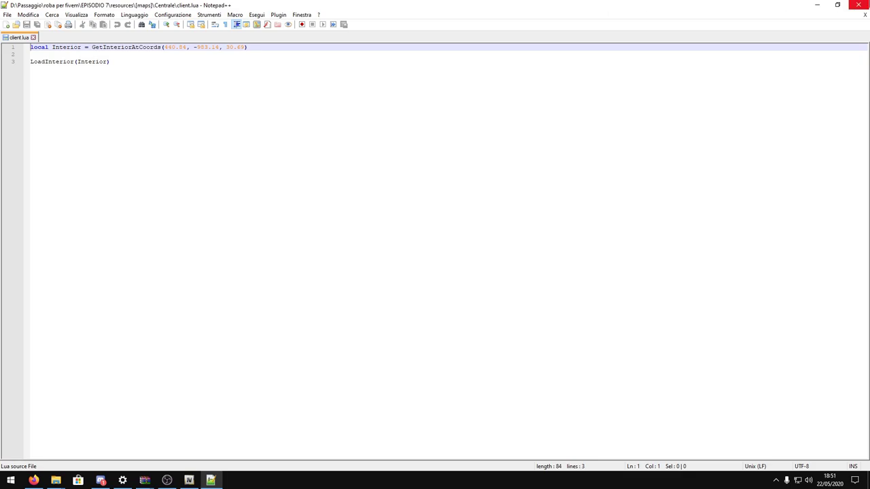
{"action": "left_click", "coordinate": [867, 3]}
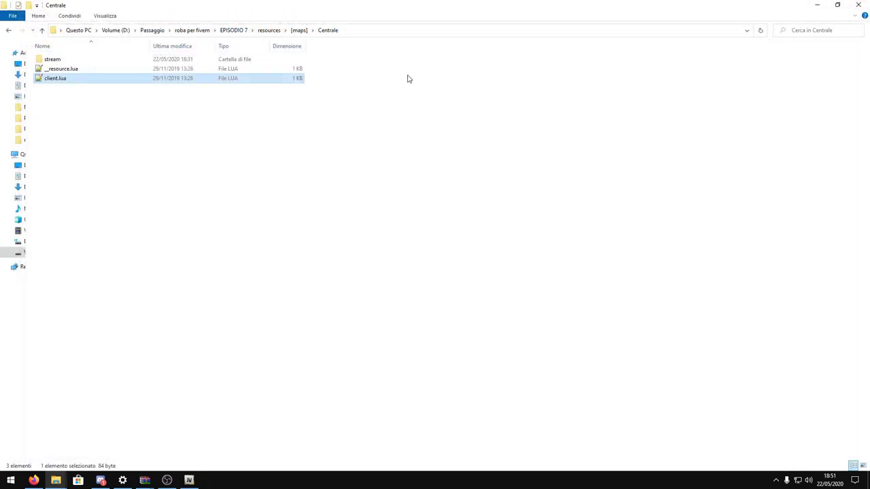
Examine the map files in Centrale's stream folder and return to EPISODIO 7
{"action": "double_click", "coordinate": [68, 60]}
{"action": "left_click_drag", "start_coordinate": [47, 232], "coordinate": [364, 45]}
{"action": "left_click", "coordinate": [385, 129]}
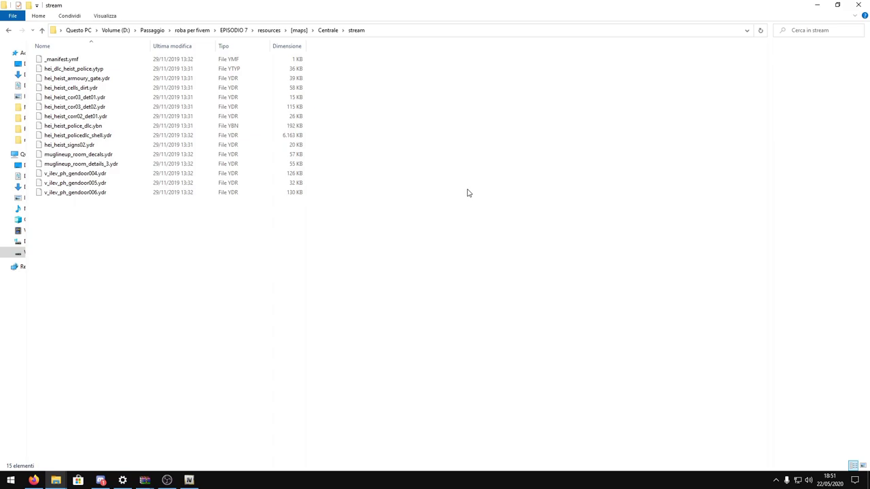
{"action": "left_click", "coordinate": [42, 30]}
{"action": "left_click", "coordinate": [41, 30]}
{"action": "left_click", "coordinate": [41, 30]}
{"action": "left_click", "coordinate": [41, 30]}
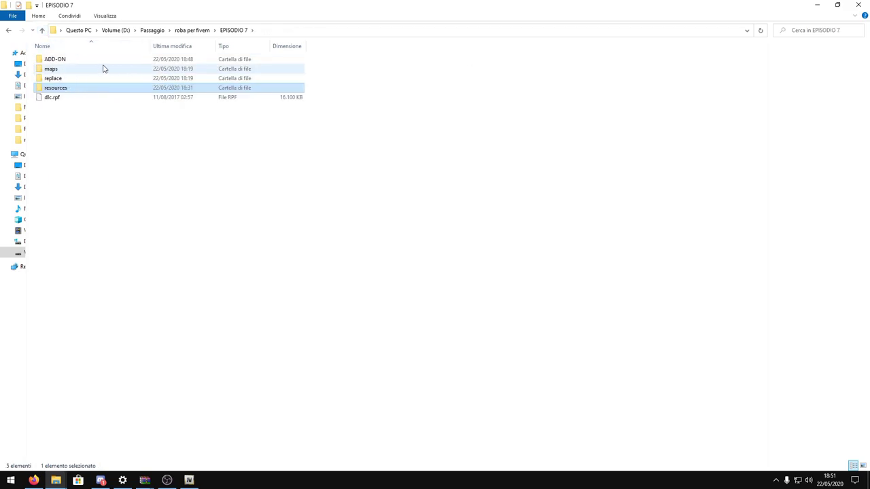
Check the maps template folder and its stream subfolder, and return to EPISODIO 7
{"action": "double_click", "coordinate": [86, 71]}
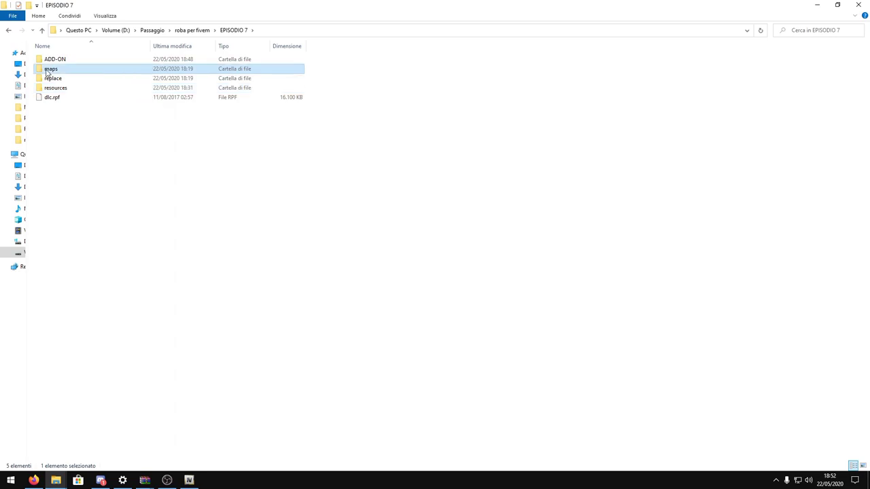
{"action": "double_click", "coordinate": [43, 62]}
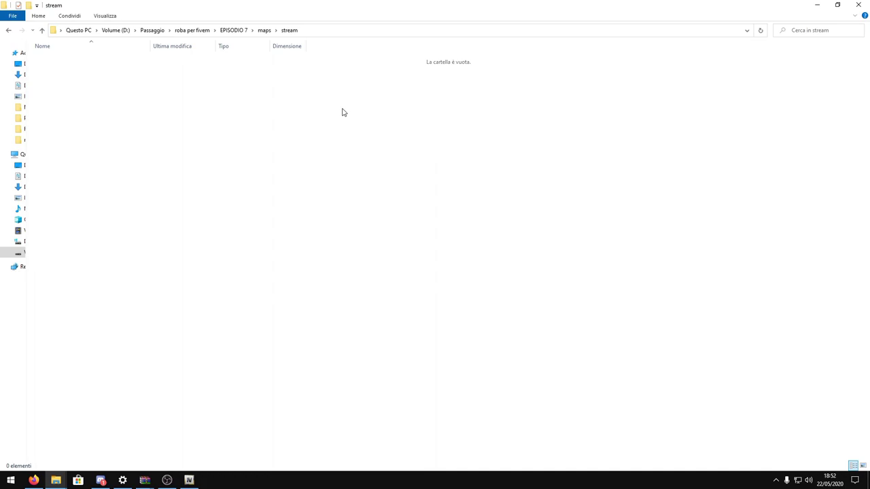
{"action": "left_click", "coordinate": [42, 30]}
{"action": "left_click", "coordinate": [41, 30]}
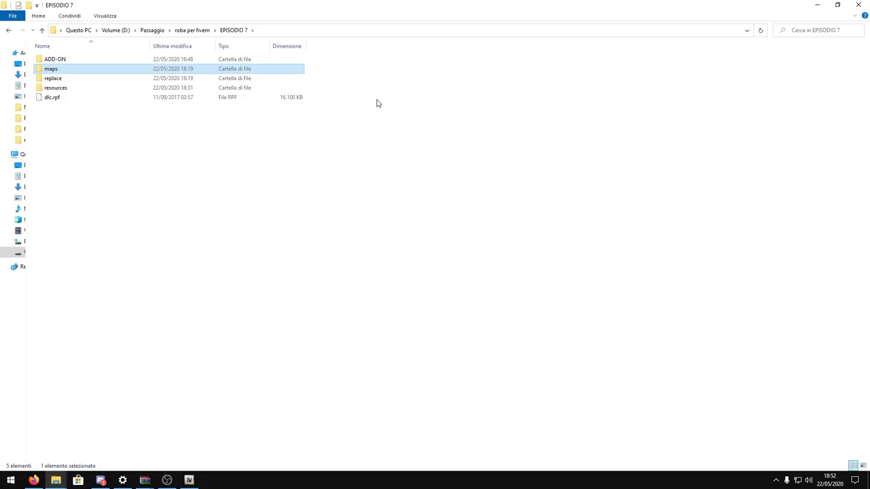
Review the ADD-ON, maps, replace and resources folders, view the three category folders inside resources, and return to EPISODIO 7
{"action": "left_click", "coordinate": [96, 59]}
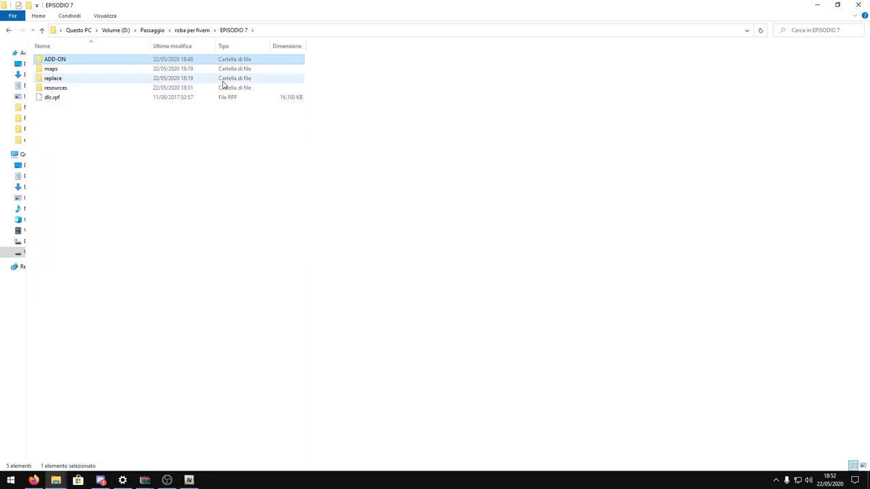
{"action": "left_click", "coordinate": [85, 70]}
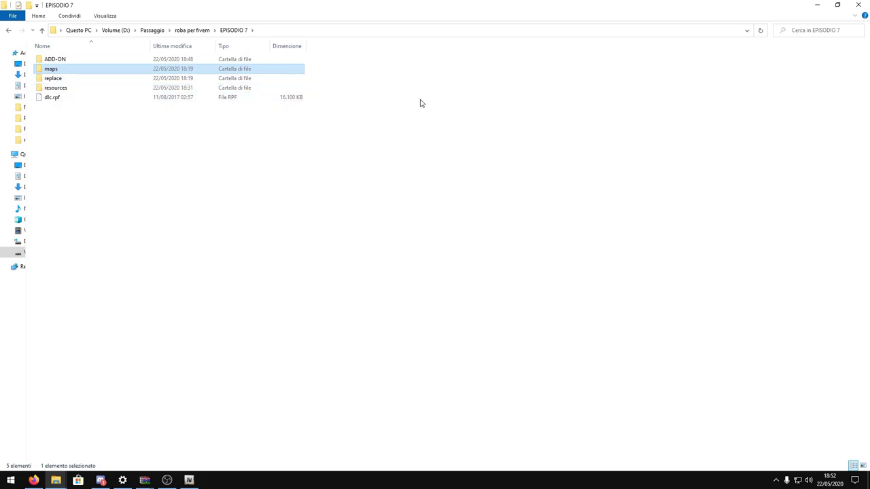
{"action": "left_click", "coordinate": [82, 80]}
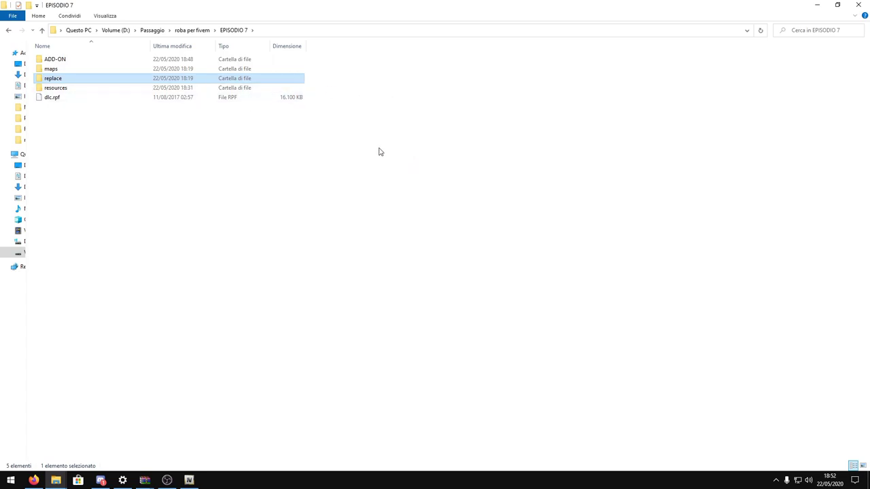
{"action": "left_click", "coordinate": [68, 92]}
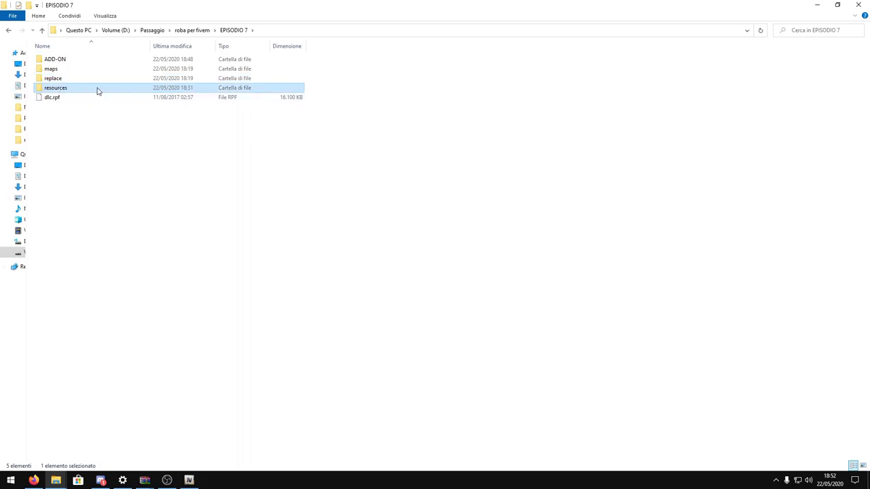
{"action": "double_click", "coordinate": [77, 89]}
{"action": "left_click_drag", "start_coordinate": [66, 119], "coordinate": [95, 54]}
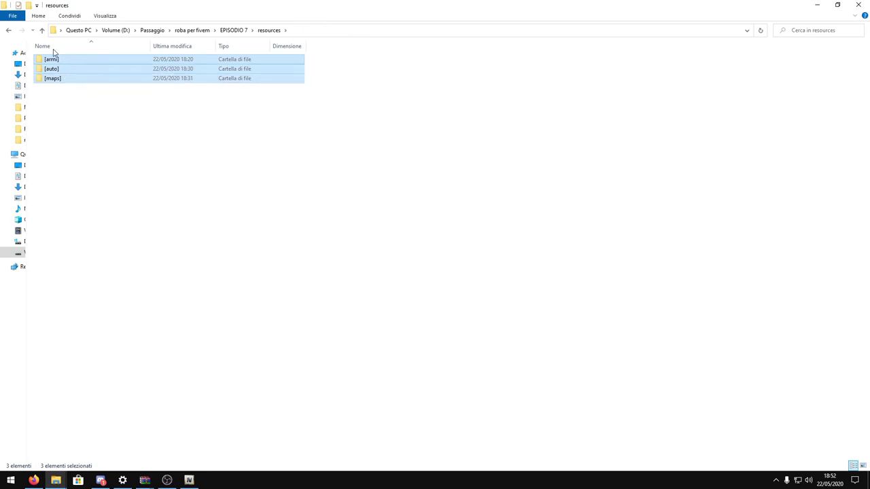
{"action": "left_click", "coordinate": [122, 120]}
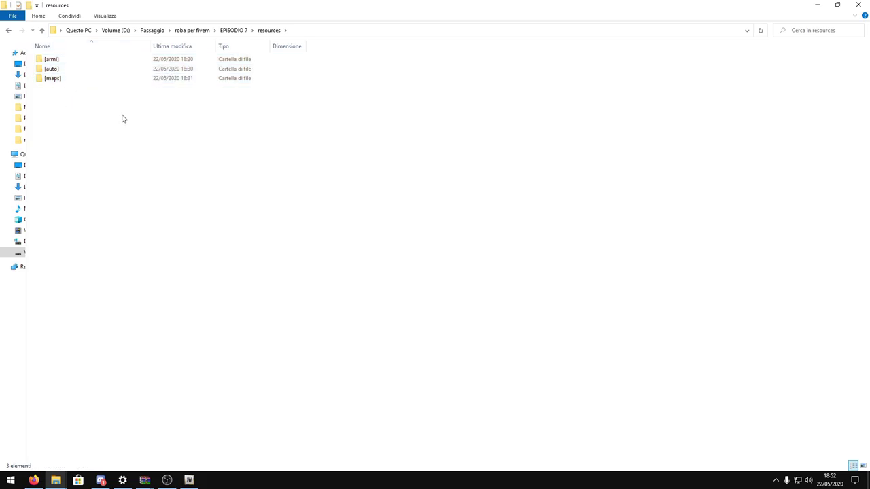
{"action": "left_click", "coordinate": [43, 31]}
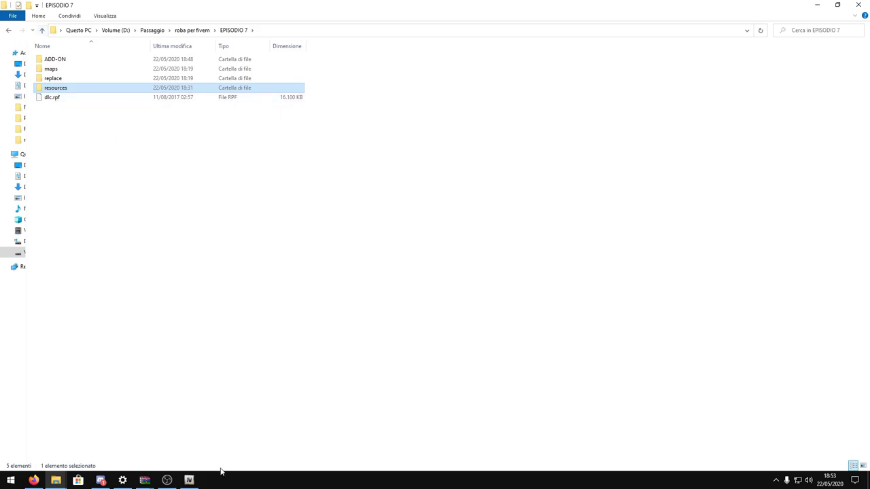
Switch to server.cfg in Notepad++ and examine the start lines under the Mappe, armi and Macchine sections
{"action": "left_click", "coordinate": [189, 480]}
{"action": "left_click", "coordinate": [675, 83]}
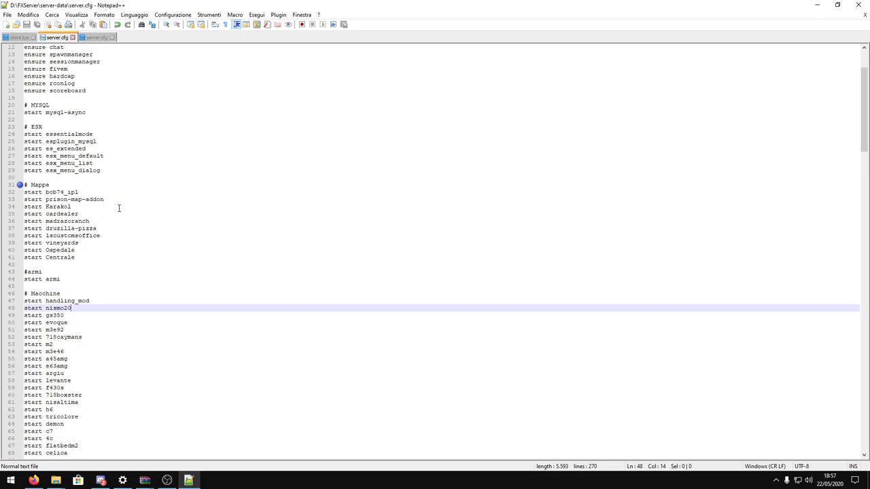
{"action": "left_click_drag", "start_coordinate": [72, 309], "coordinate": [46, 310]}
{"action": "left_click", "coordinate": [79, 306]}
{"action": "scroll", "coordinate": [80, 335], "scroll_direction": "down", "scroll_amount": 20}
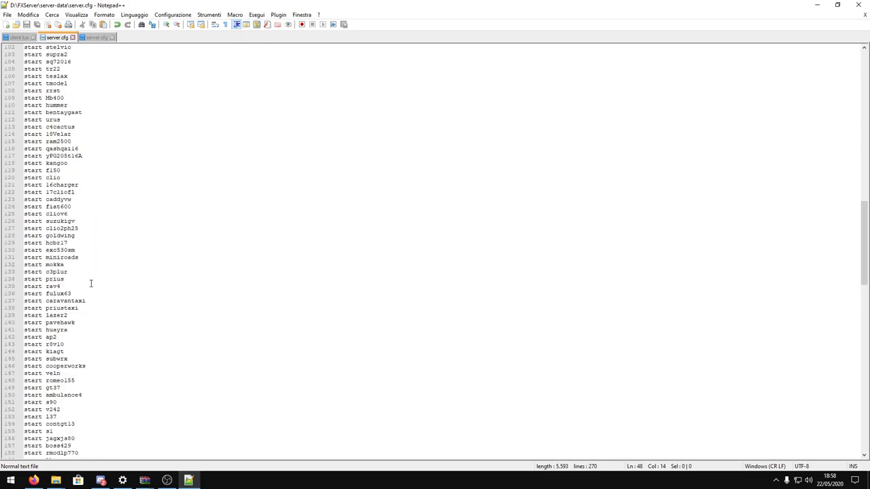
{"action": "scroll", "coordinate": [107, 284], "scroll_direction": "up", "scroll_amount": 20}
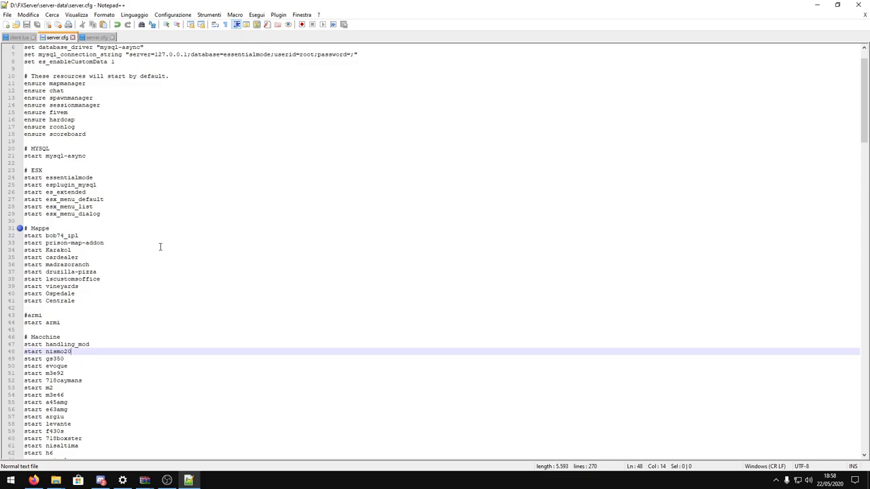
{"action": "scroll", "coordinate": [75, 305], "scroll_direction": "down", "scroll_amount": 3}
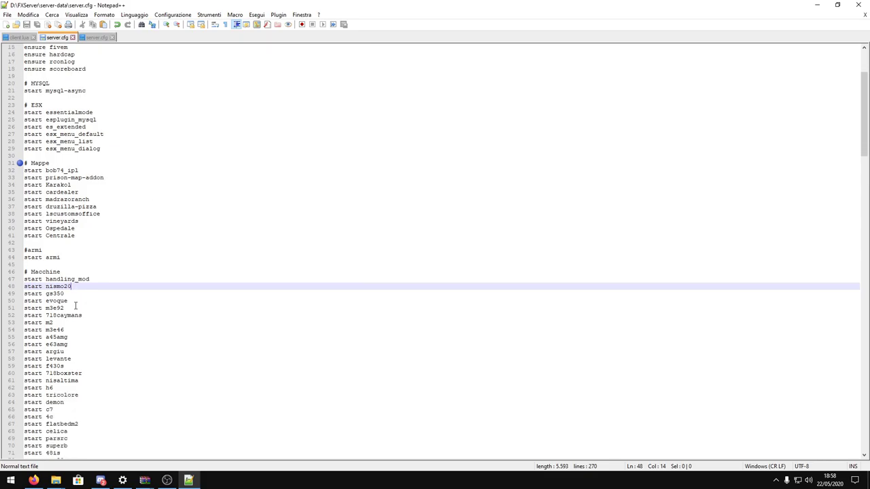
{"action": "scroll", "coordinate": [109, 307], "scroll_direction": "up", "scroll_amount": 4}
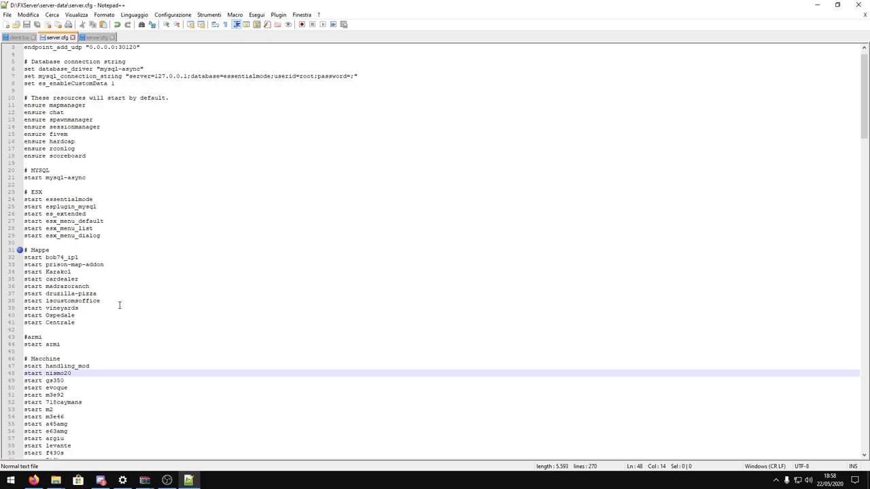
Copy the [armi], [auto] and [maps] folders from EPISODIO 7\resources into FXServer\server-data\resources
{"action": "key", "text": "alt+Tab"}
{"action": "left_click", "coordinate": [53, 78]}
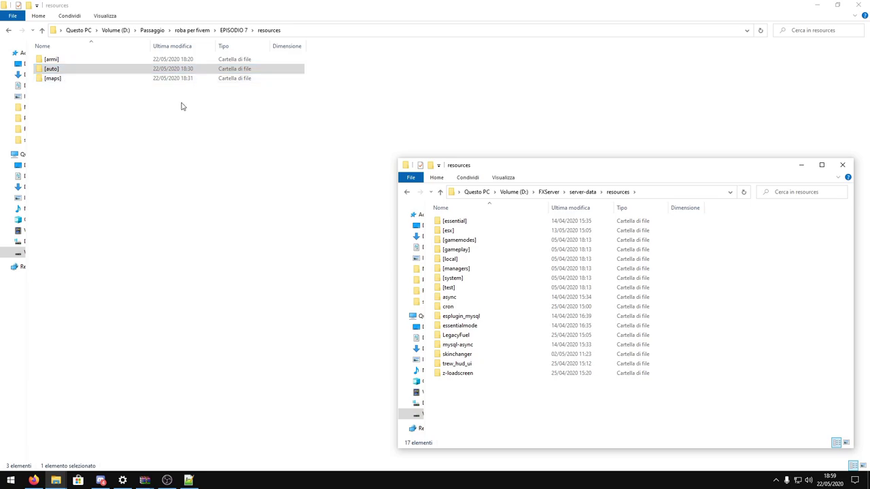
{"action": "left_click_drag", "start_coordinate": [54, 93], "coordinate": [67, 61]}
{"action": "right_click", "coordinate": [78, 73]}
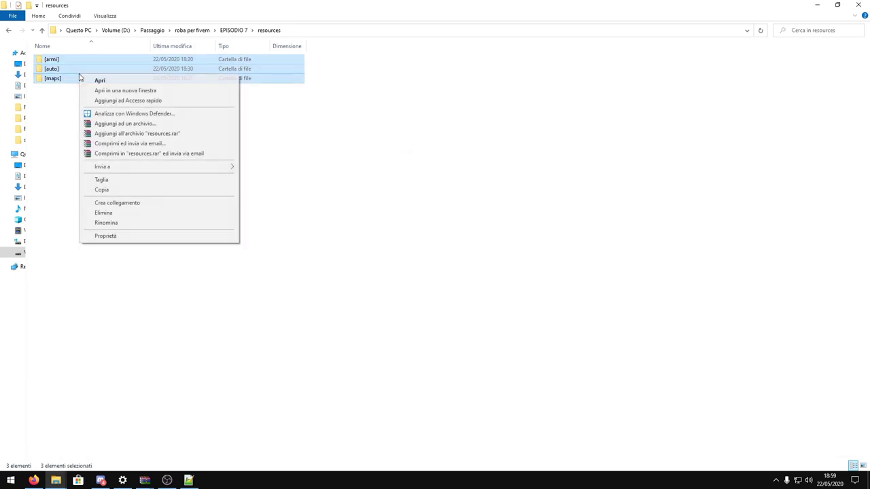
{"action": "left_click", "coordinate": [105, 190]}
{"action": "mouse_move", "coordinate": [56, 480]}
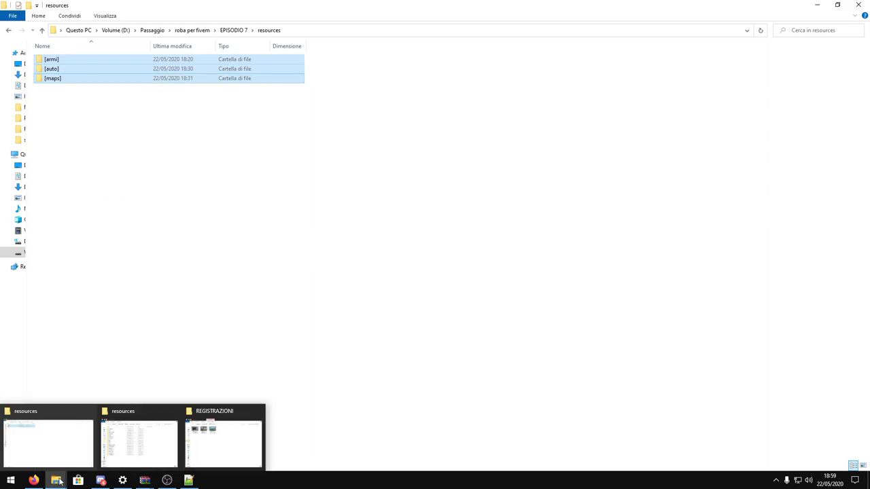
{"action": "left_click", "coordinate": [139, 452]}
{"action": "right_click", "coordinate": [697, 278]}
{"action": "right_click", "coordinate": [707, 258]}
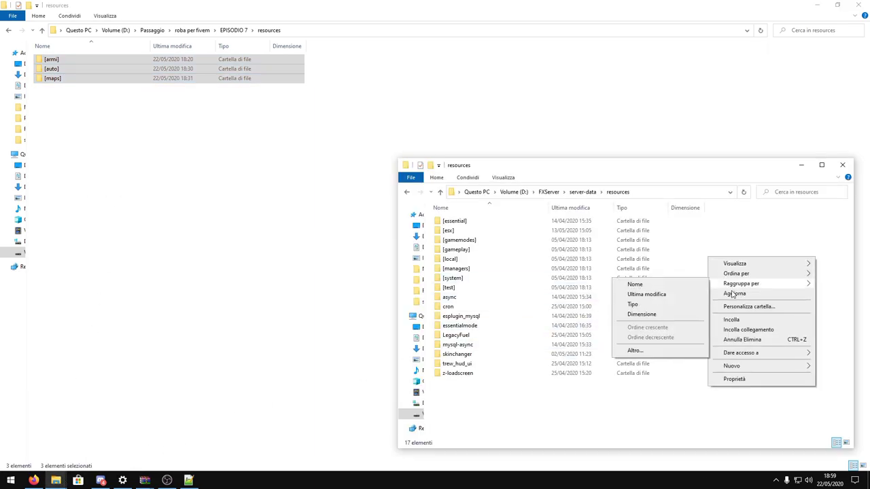
{"action": "left_click", "coordinate": [732, 319]}
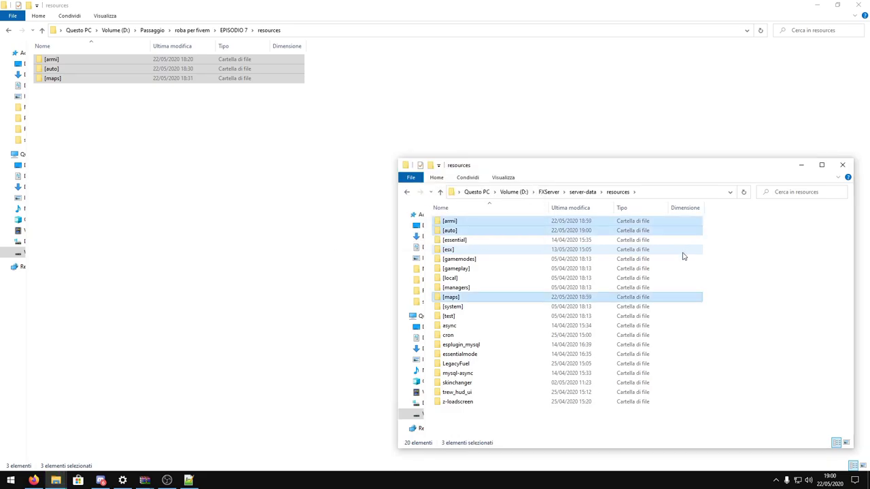
{"action": "left_click", "coordinate": [769, 251]}
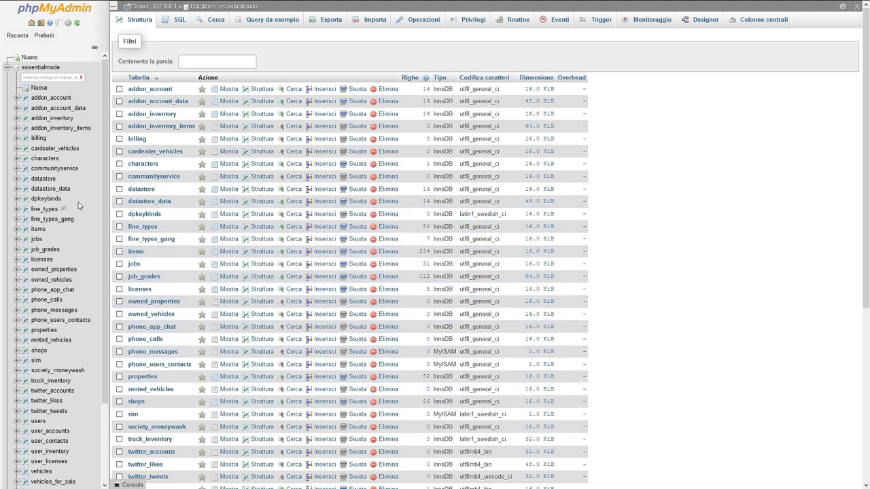
Open the users table of the essentialmode database in phpMyAdmin and set the player's permission_level to 4
{"action": "scroll", "coordinate": [57, 306], "scroll_direction": "down", "scroll_amount": 3}
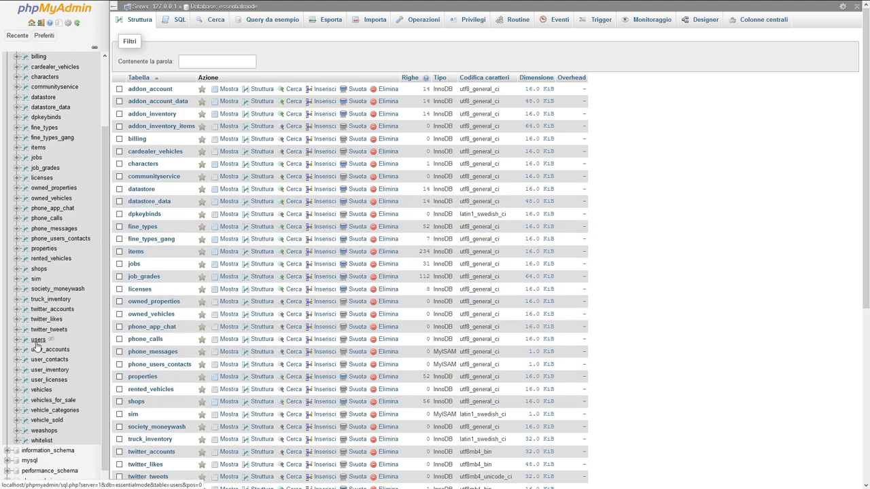
{"action": "left_click", "coordinate": [38, 340]}
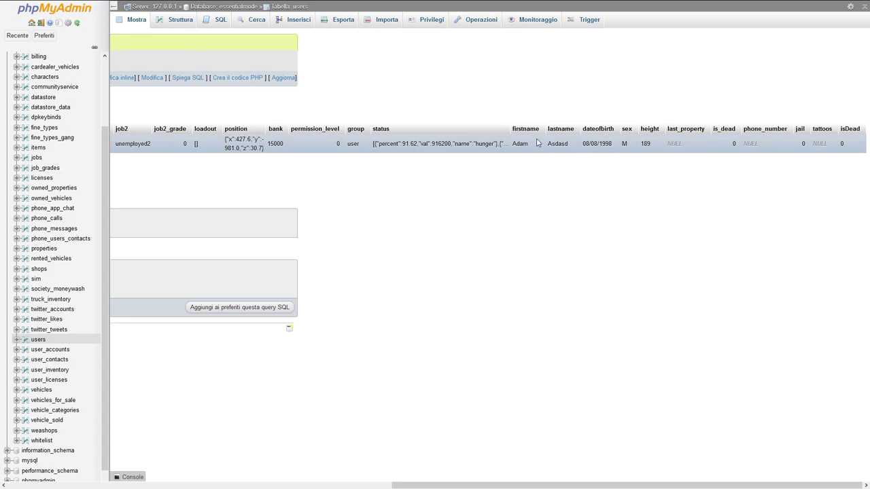
{"action": "double_click", "coordinate": [338, 145]}
{"action": "key", "text": "BackSpace"}
{"action": "type", "text": "4"}
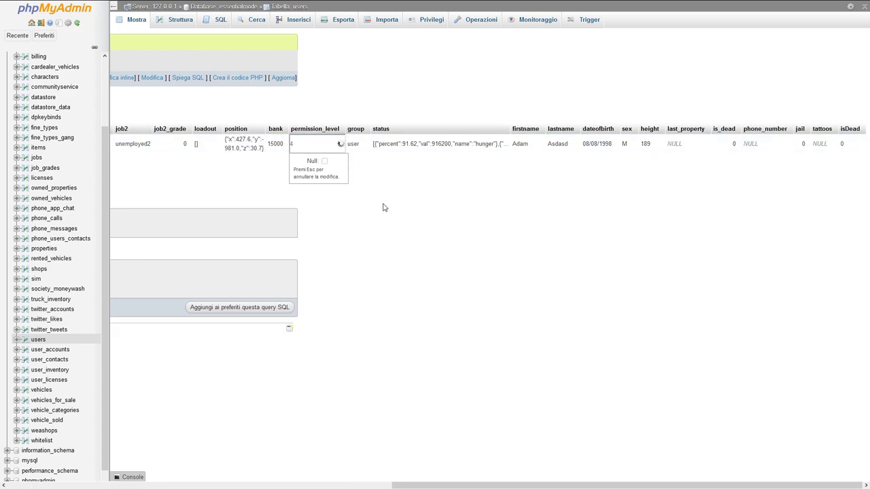
{"action": "key", "text": "Return"}
Set the player's group to superadmin in the users table
{"action": "double_click", "coordinate": [361, 178]}
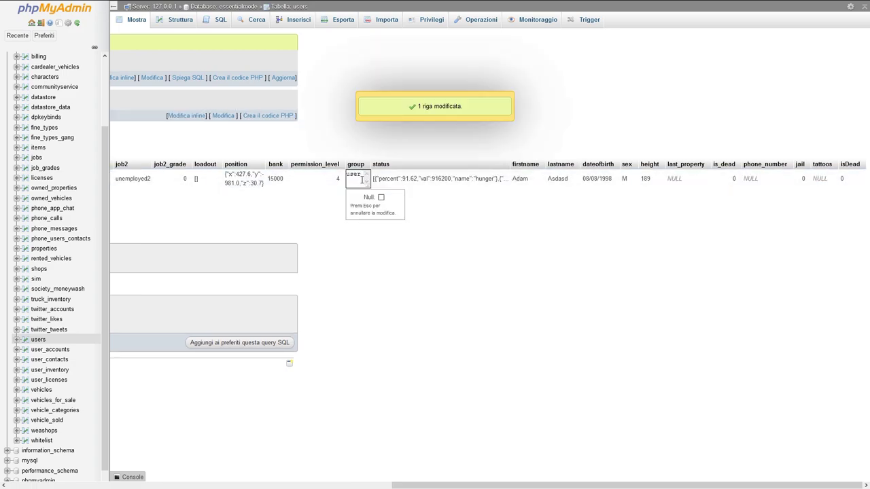
{"action": "key", "text": "BackSpace"}
{"action": "key", "text": "BackSpace"}
{"action": "key", "text": "BackSpace"}
{"action": "key", "text": "BackSpace"}
{"action": "type", "text": "a"}
{"action": "type", "text": "uperad"}
{"action": "type", "text": "m"}
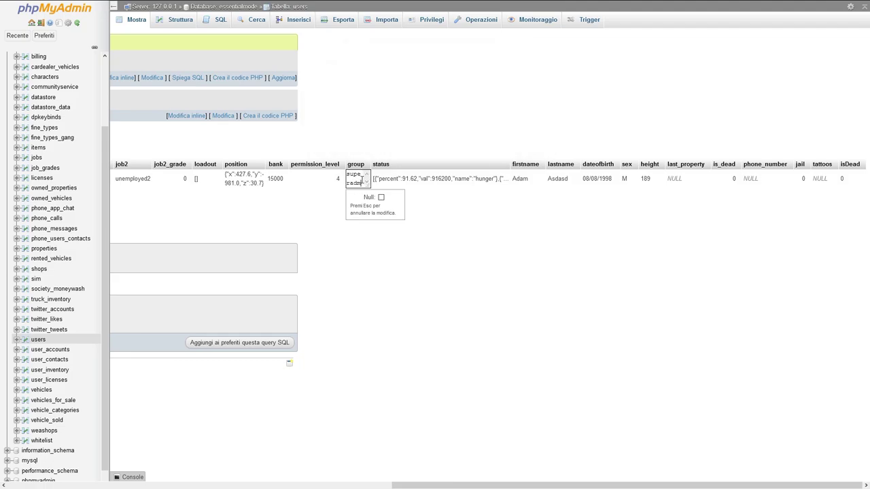
{"action": "type", "text": "in"}
{"action": "key", "text": "Return"}
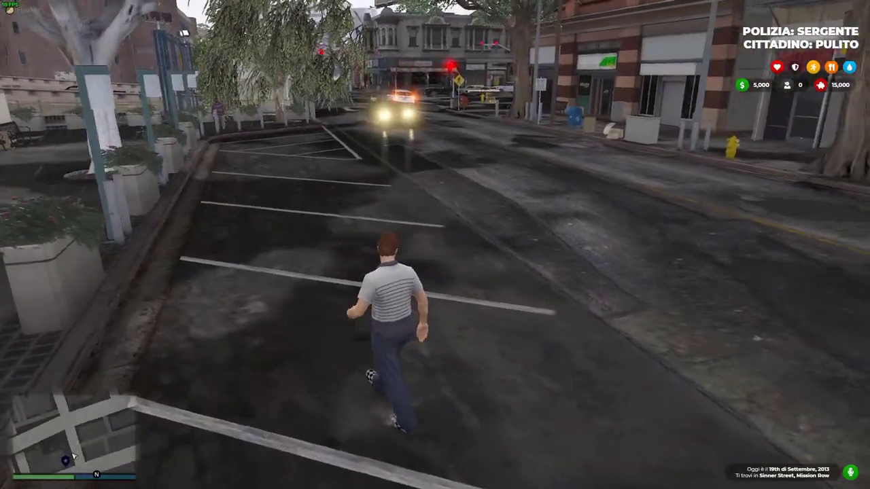
Walk the character onto the open street in FiveM and spawn the modded car with the chat command /car nismo20
{"action": "key", "text": "w"}
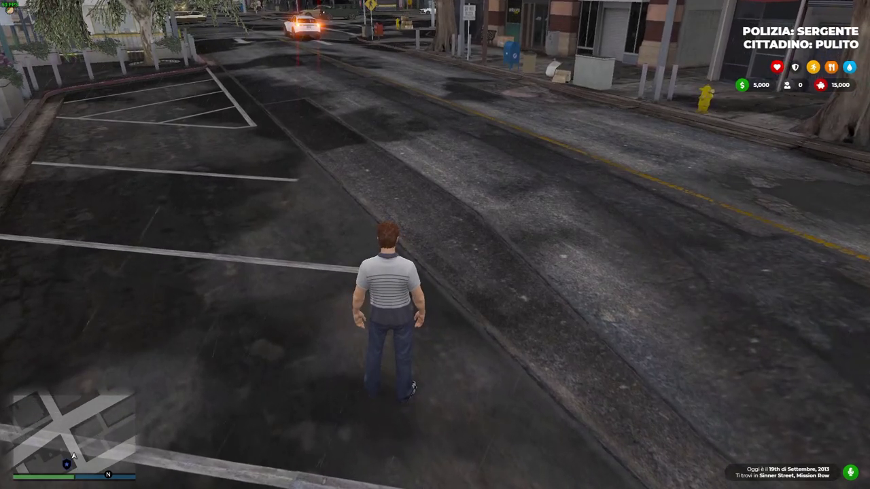
{"action": "type", "text": "t/"}
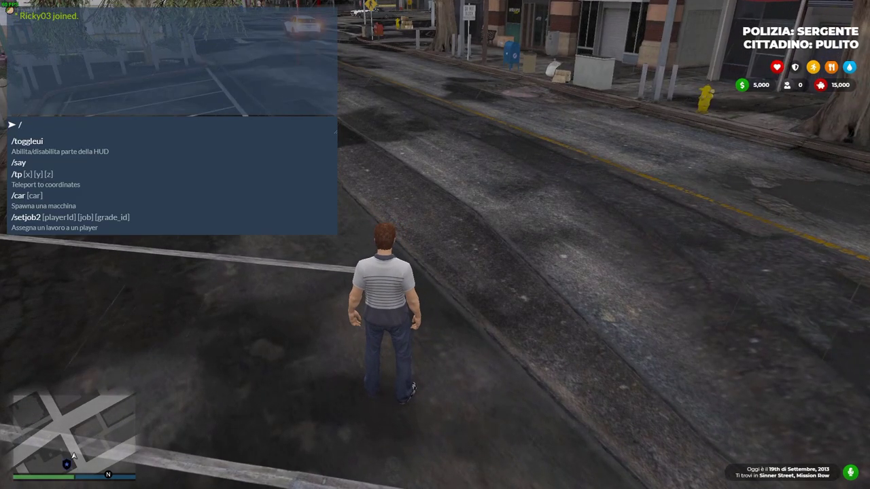
{"action": "type", "text": "car"}
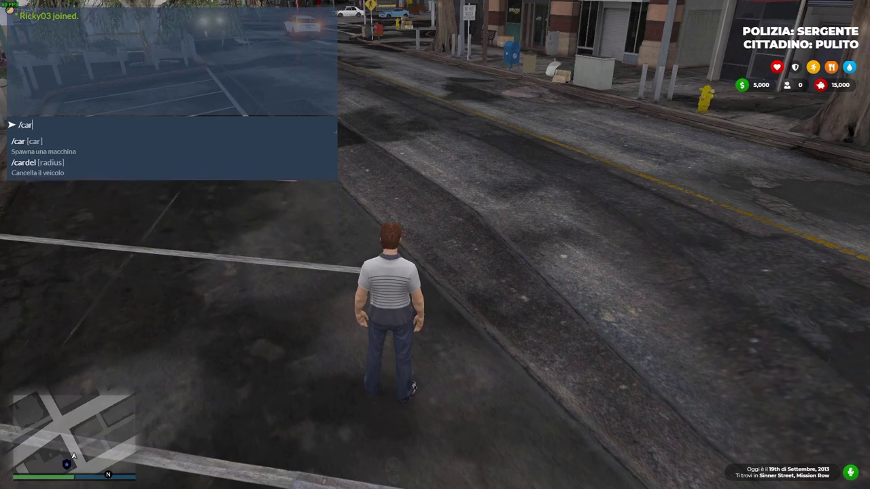
{"action": "type", "text": " ni"}
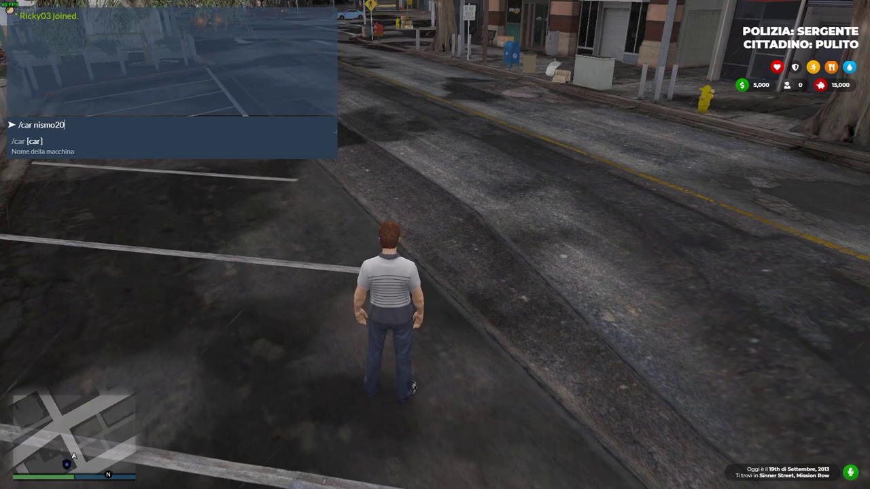
{"action": "type", "text": "smo20"}
{"action": "key", "text": "Return"}
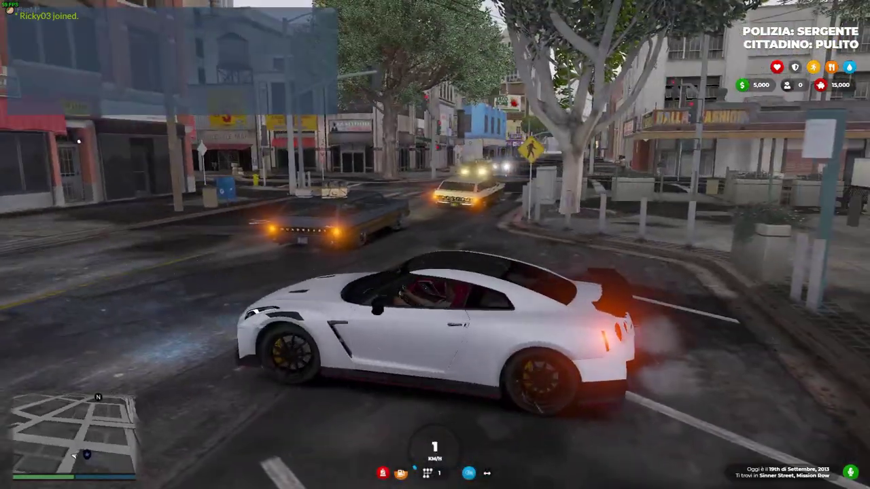
Test-drive the spawned car along the street to the intersection and brake to a stop there
{"action": "key", "text": "w"}
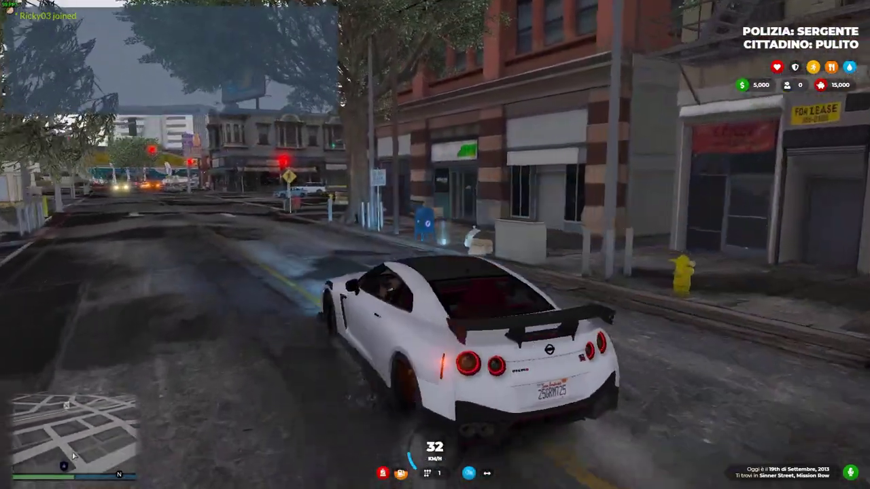
{"action": "key", "text": "a"}
{"action": "key", "text": "s"}
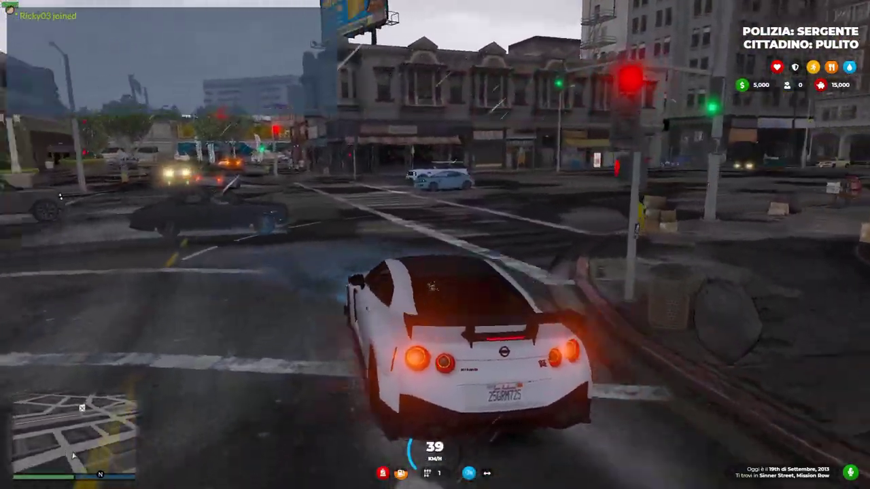
{"action": "key", "text": "s"}
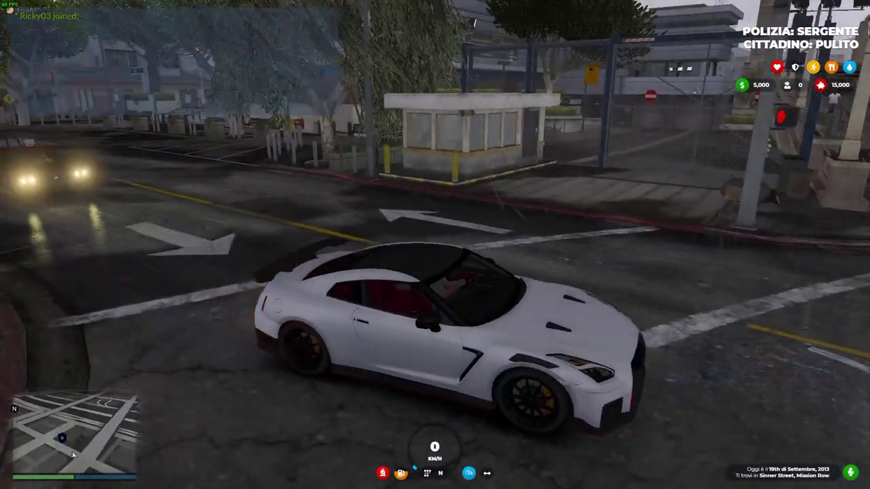